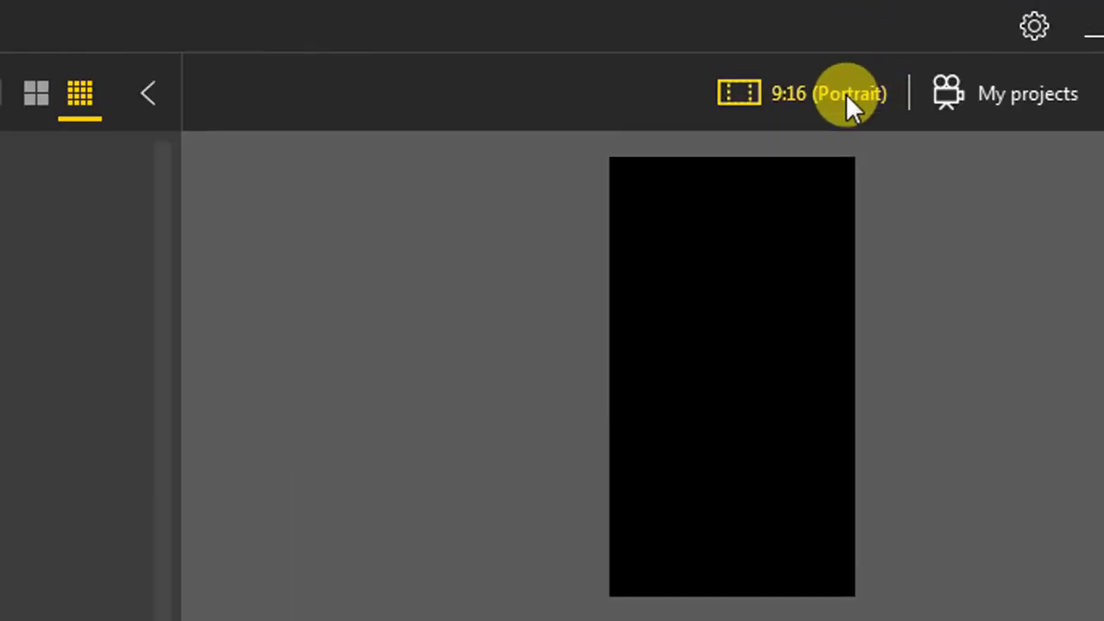
# Try the 16:9 (Landscape) aspect ratio for the project, and switch back to 9:16 (Portrait).
pyautogui.click(845, 94)
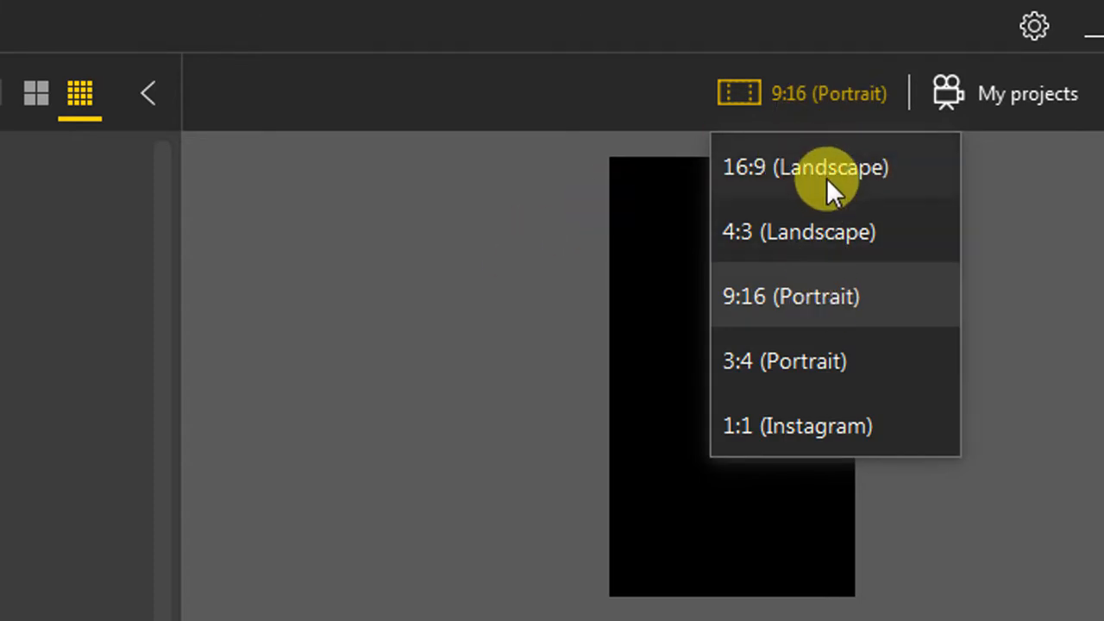
pyautogui.click(826, 175)
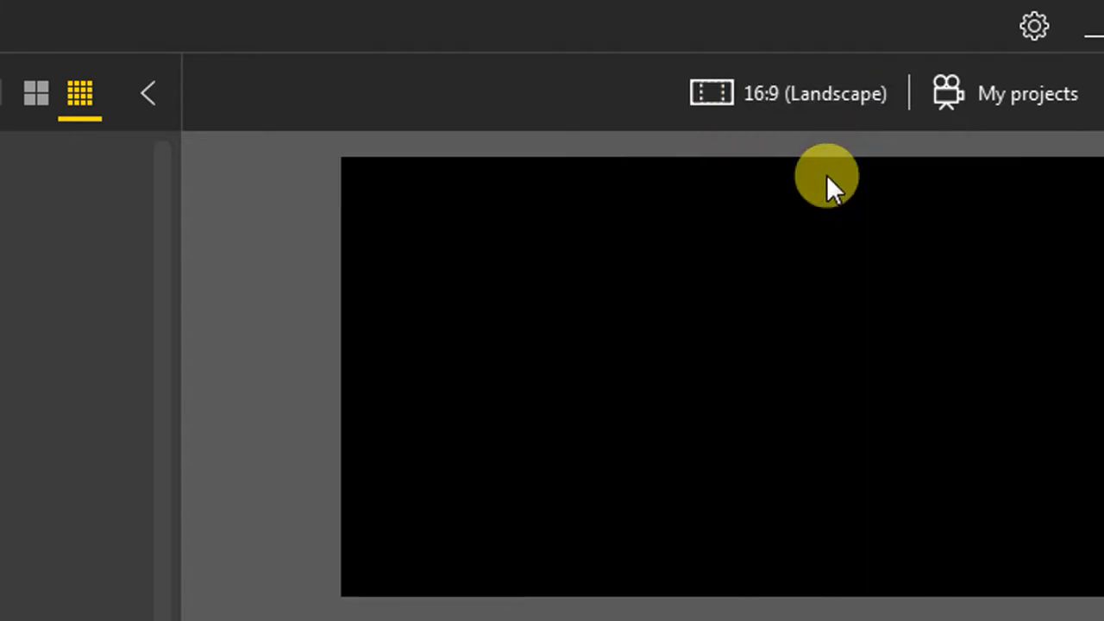
pyautogui.click(819, 96)
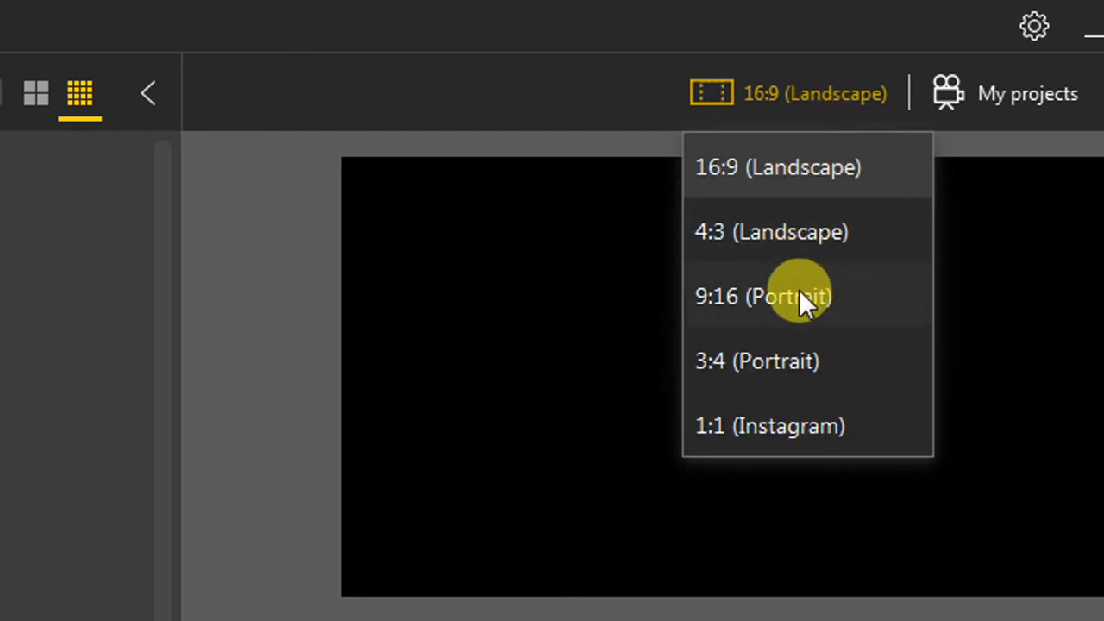
pyautogui.click(798, 297)
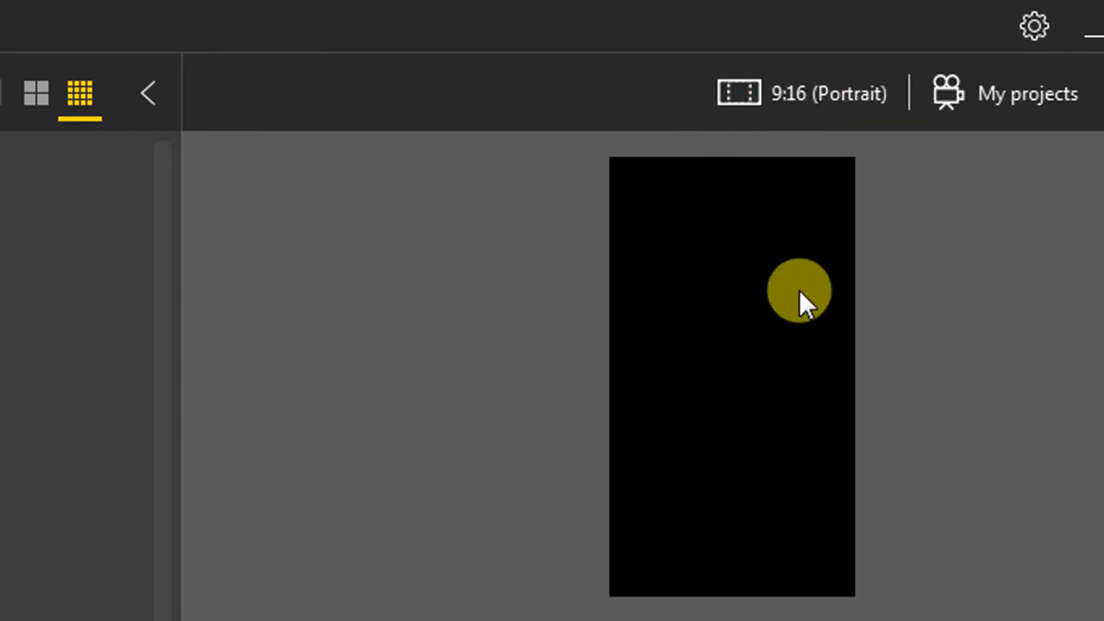
# Set the project's aspect ratio to 16:9 (Landscape).
pyautogui.click(828, 101)
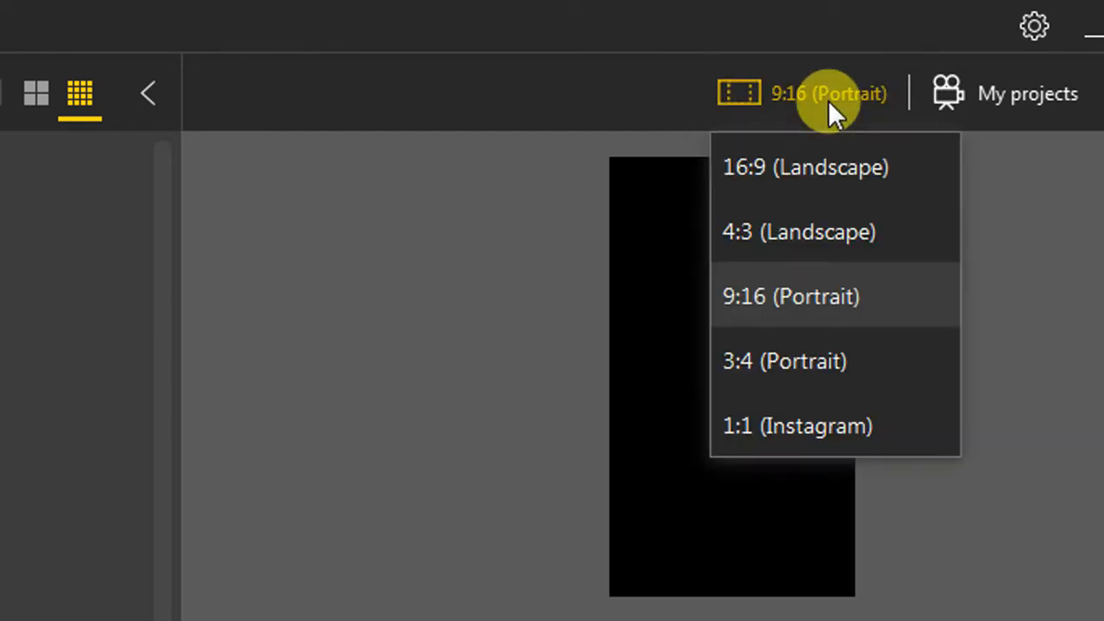
pyautogui.click(830, 163)
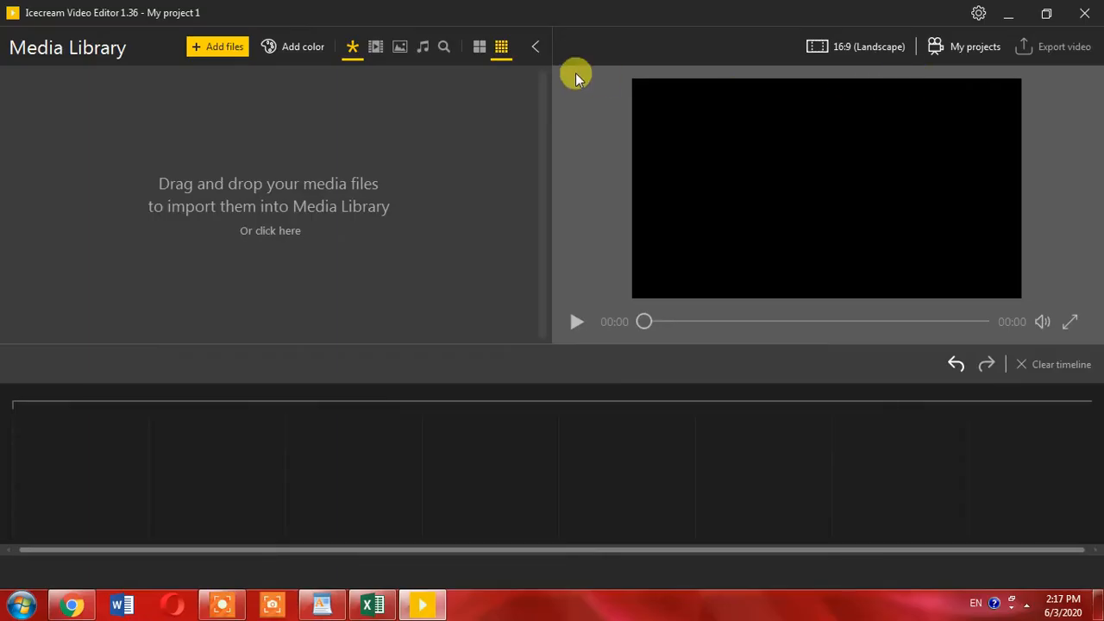
# Add a solid red color to the media library and place it as the first clip on the timeline.
pyautogui.click(288, 48)
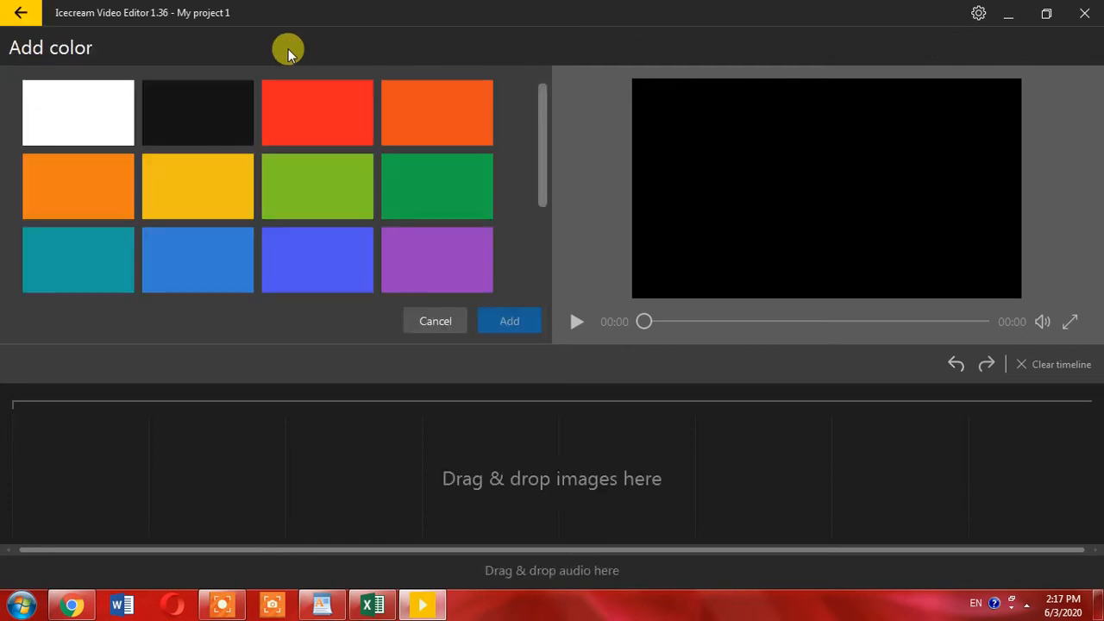
pyautogui.click(303, 108)
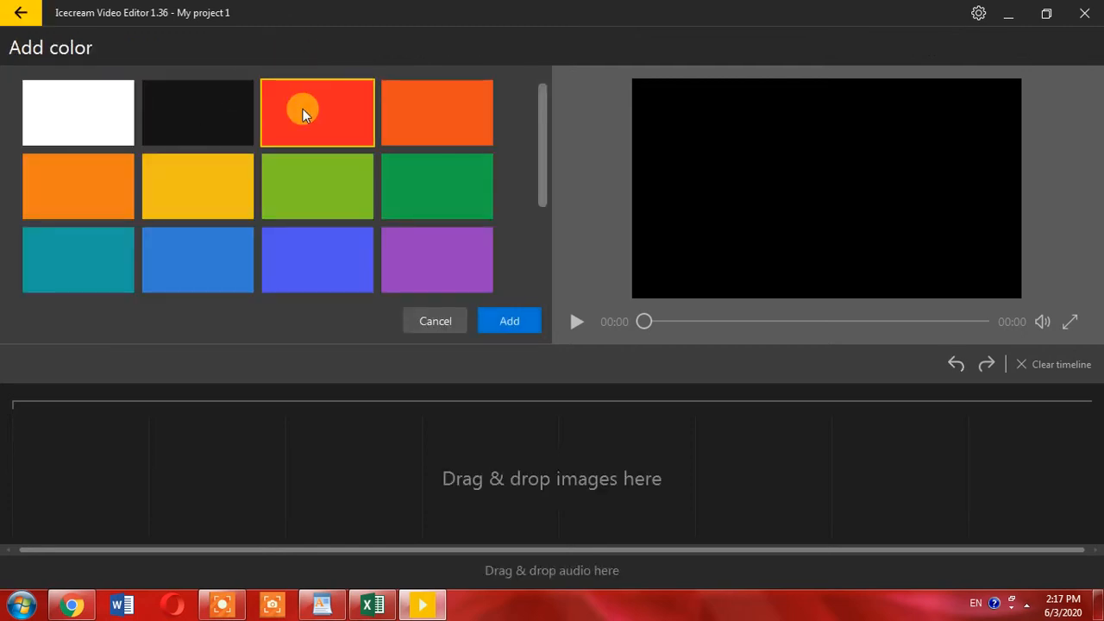
pyautogui.click(503, 321)
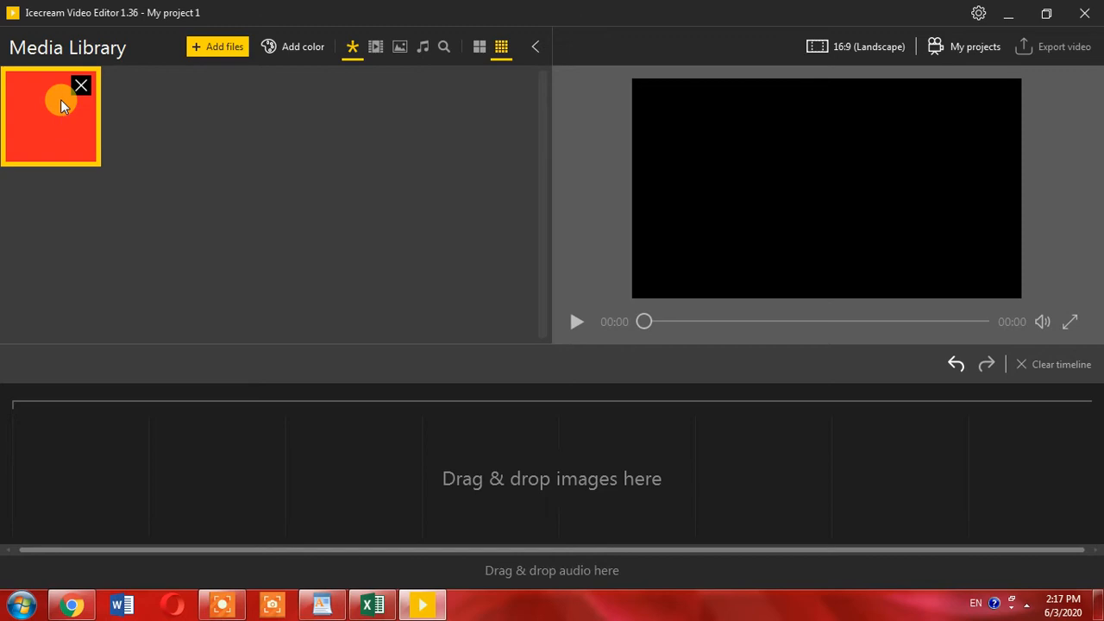
pyautogui.moveTo(60, 99); pyautogui.dragTo(83, 410)
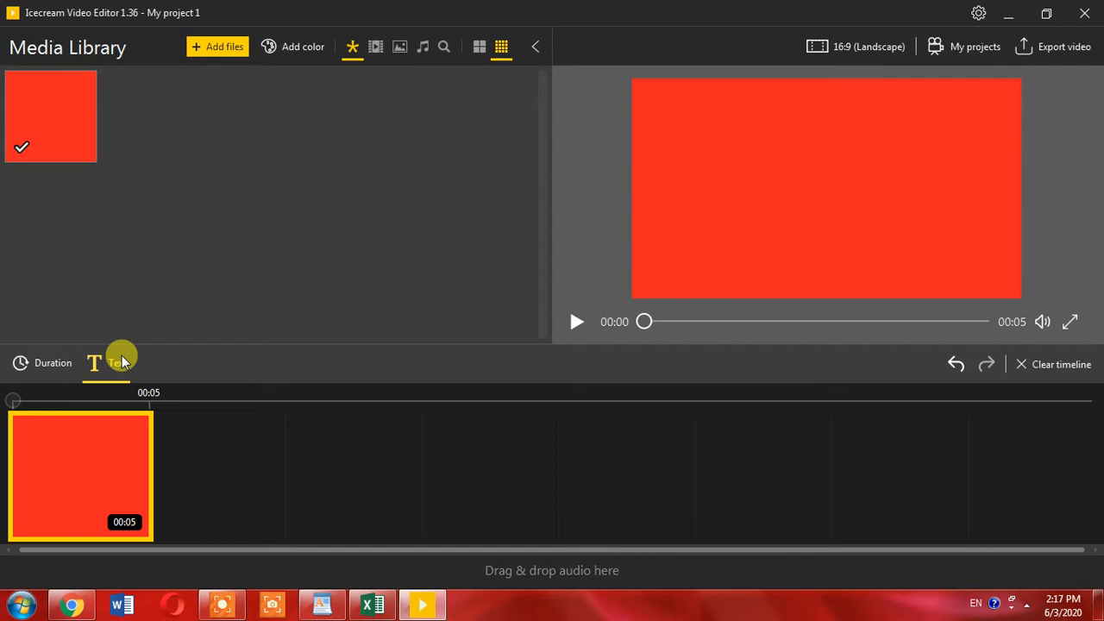
# Add the text "introduction" to the red clip.
pyautogui.click(100, 363)
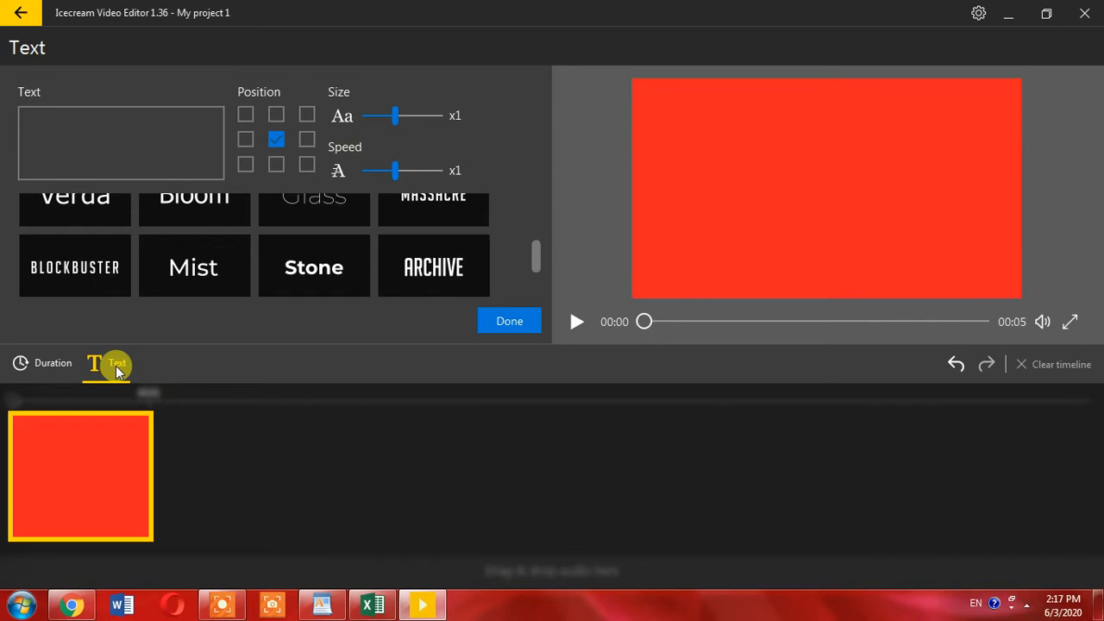
pyautogui.write('in')
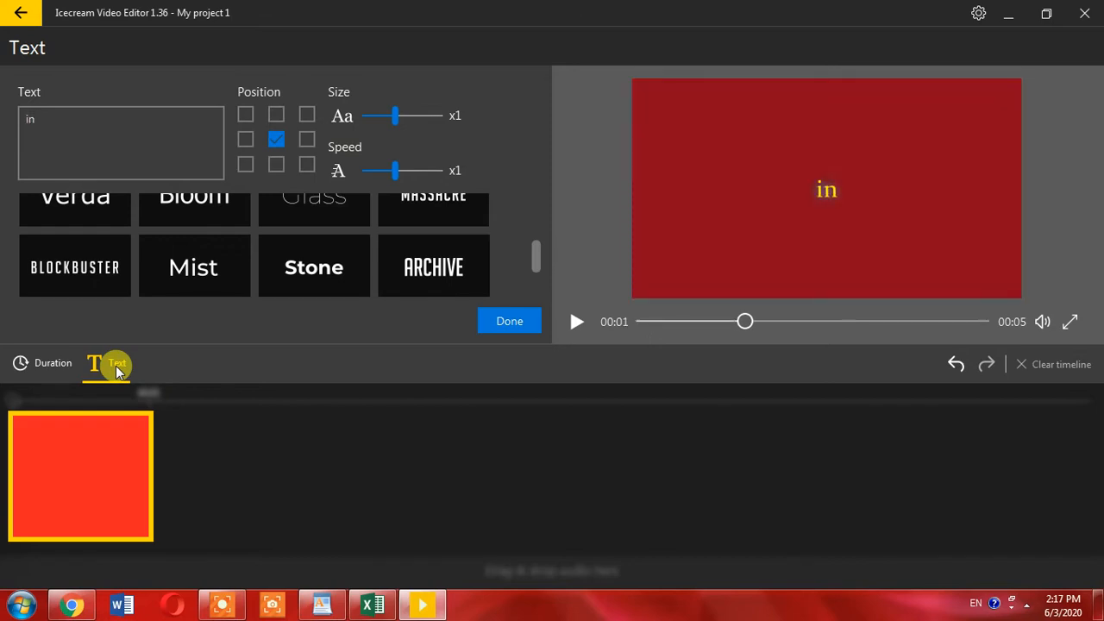
pyautogui.write('tro')
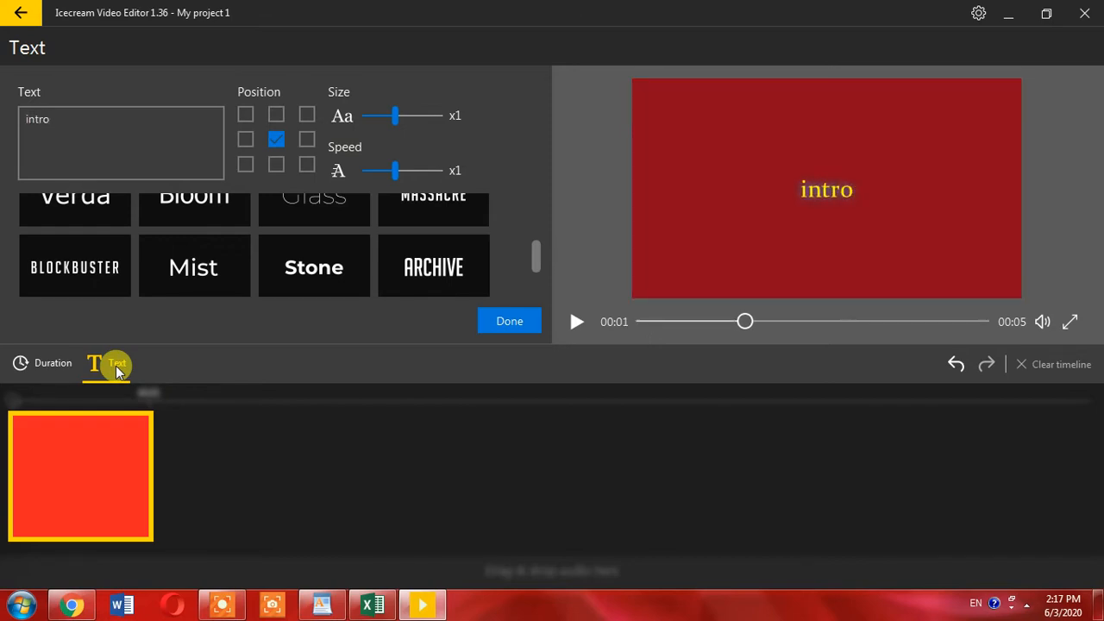
pyautogui.write('suct')
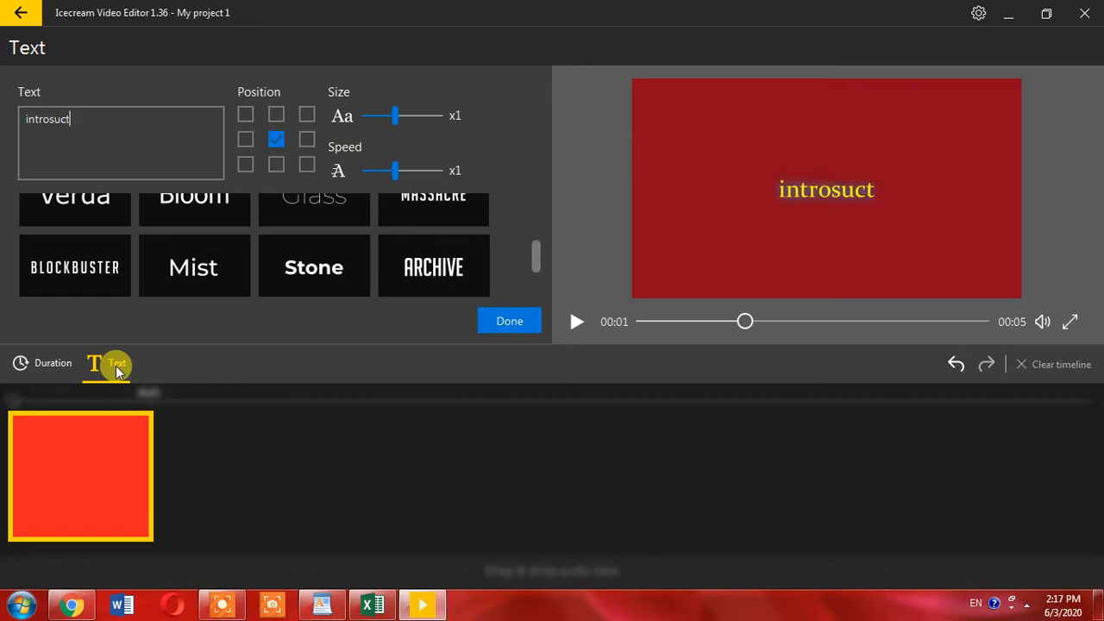
pyautogui.write('ion')
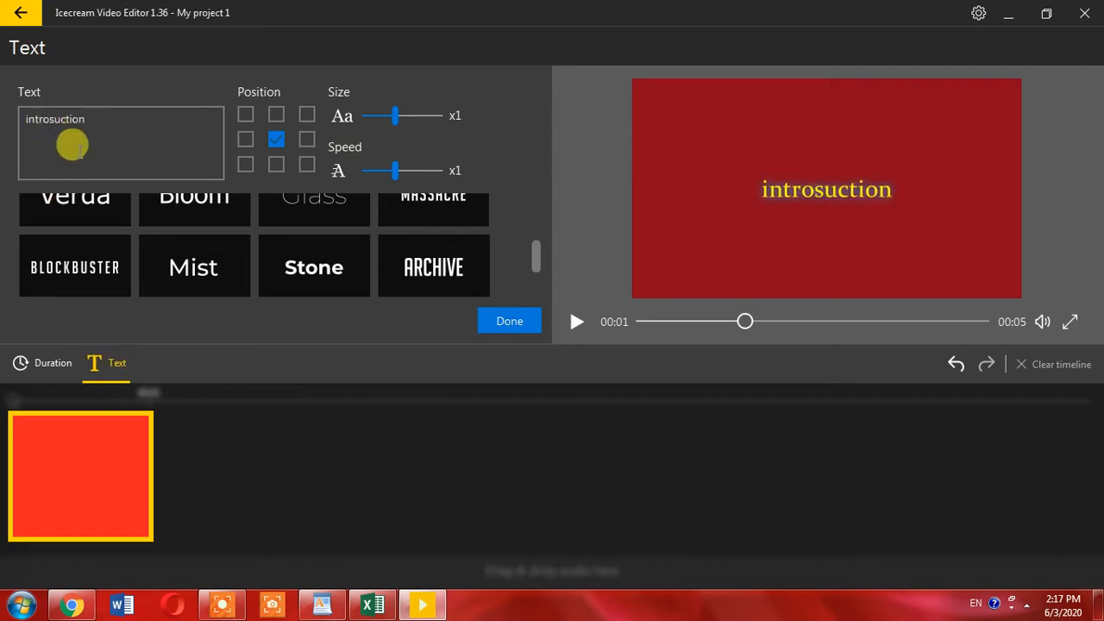
pyautogui.press('BackSpace')
pyautogui.write('d')
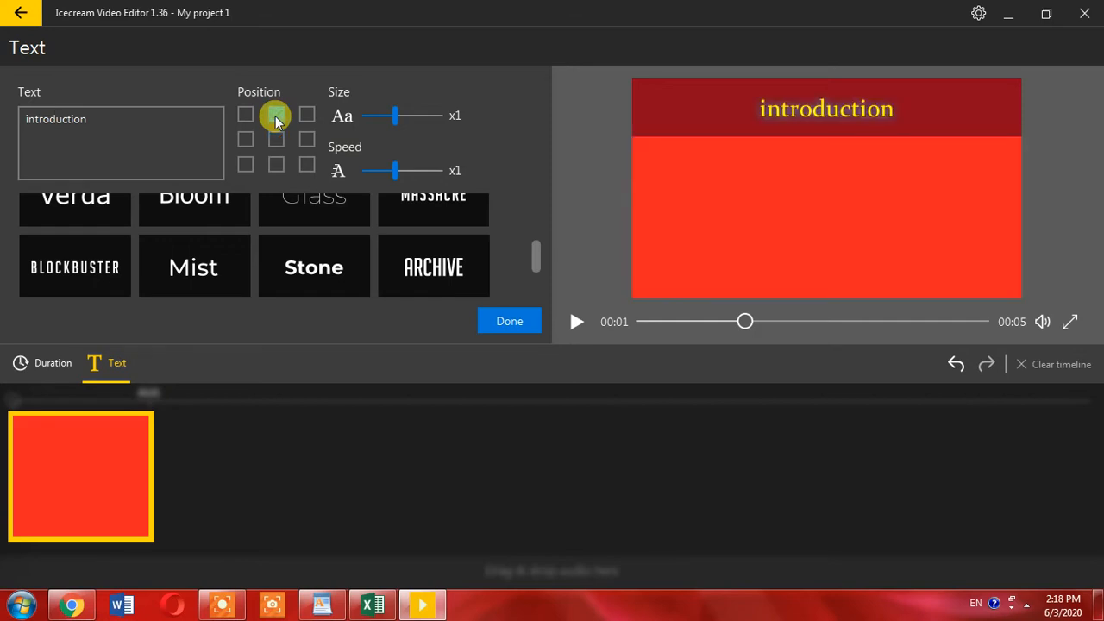
# Try the bottom, left, right and center positions for the "introduction" text, and place it at the top center of the frame.
pyautogui.click(276, 163)
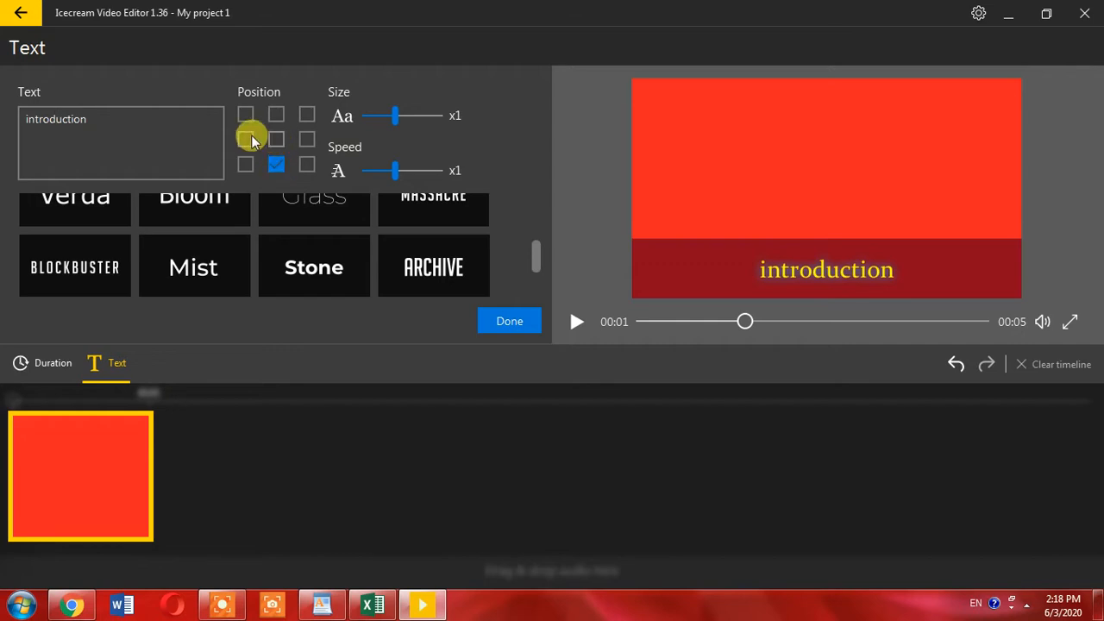
pyautogui.click(249, 139)
pyautogui.click(302, 138)
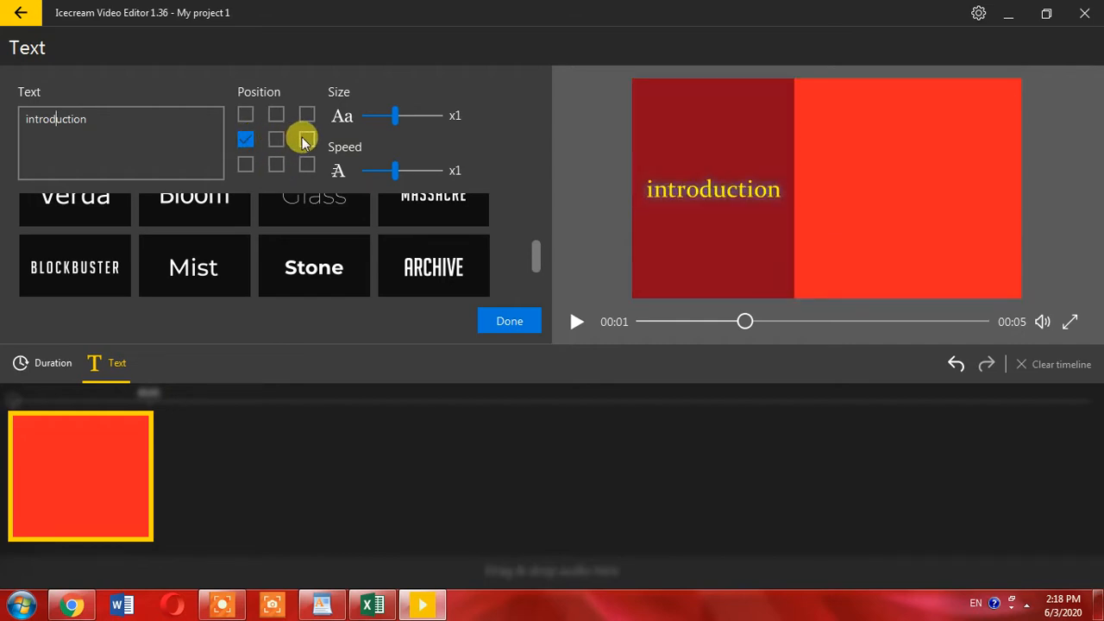
pyautogui.click(279, 138)
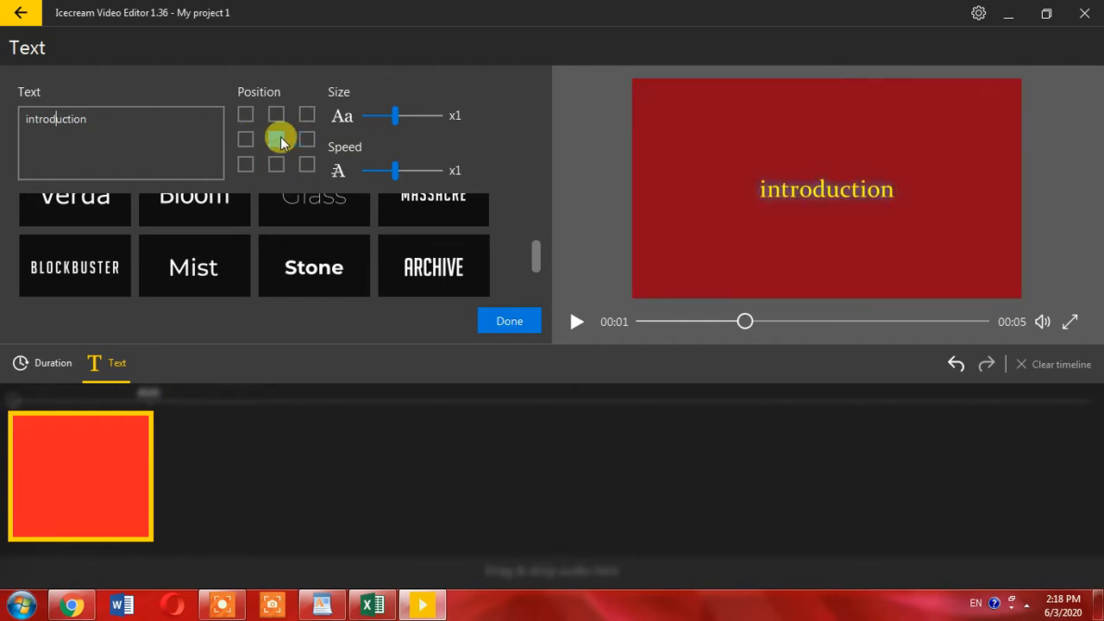
pyautogui.click(275, 116)
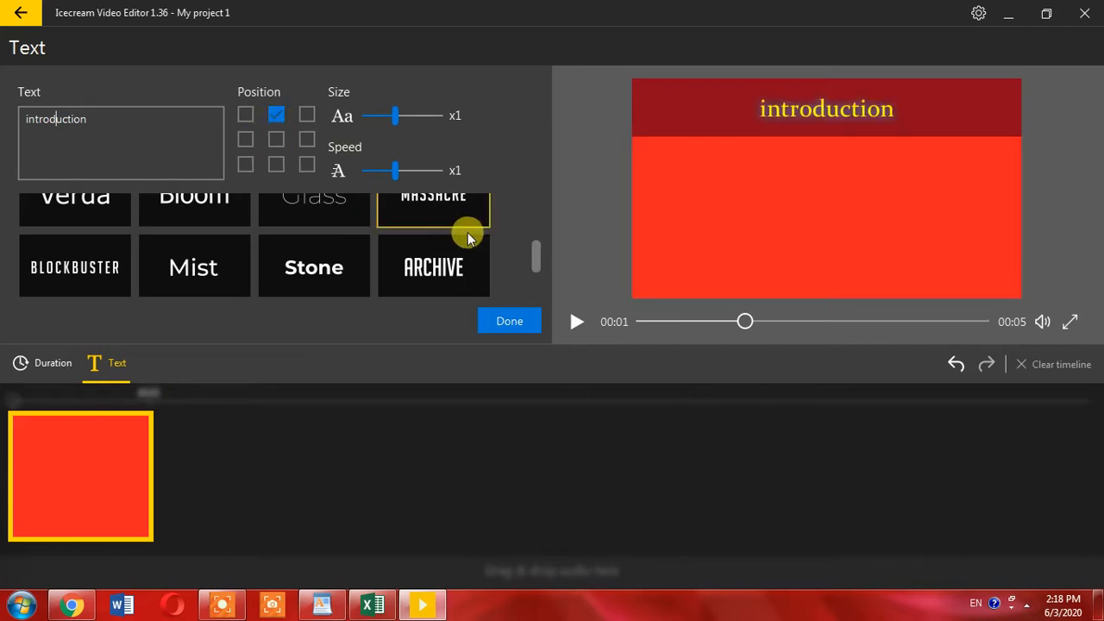
# Compare the Wild, Bloom and Glass styles on the "introduction" text, and apply Bloom.
pyautogui.moveTo(536, 251); pyautogui.dragTo(538, 213)
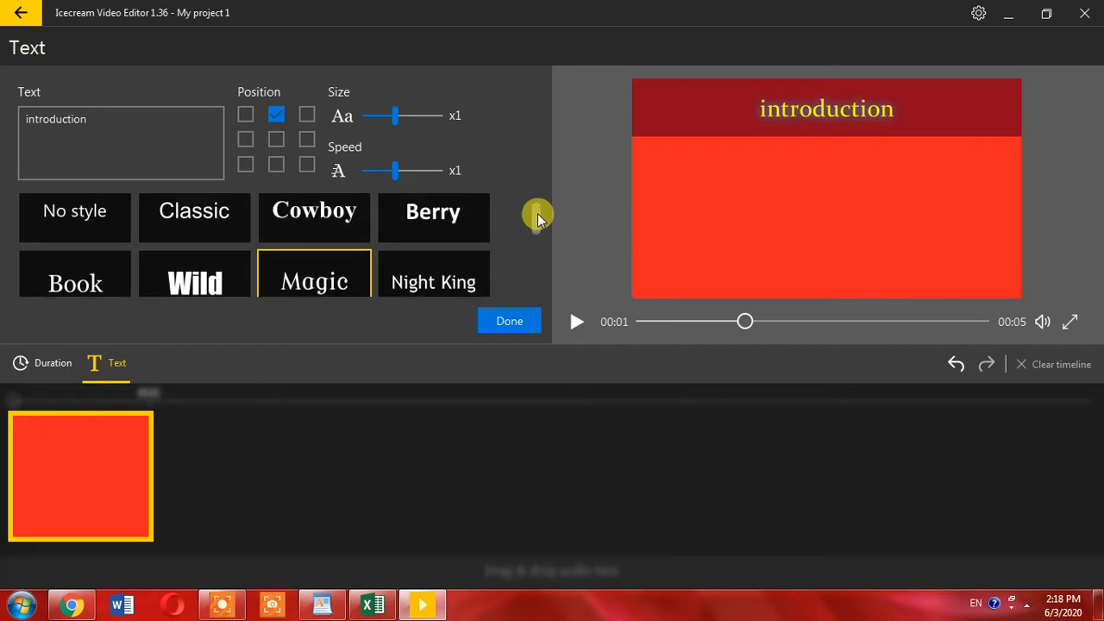
pyautogui.click(220, 268)
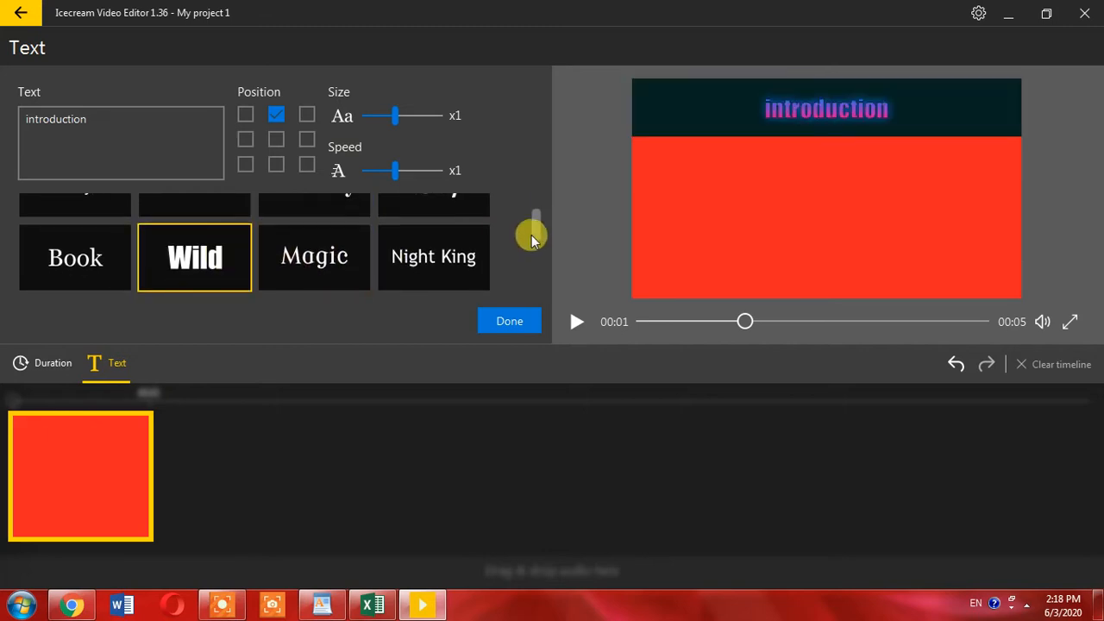
pyautogui.scroll(-1, 530, 234)
pyautogui.click(217, 281)
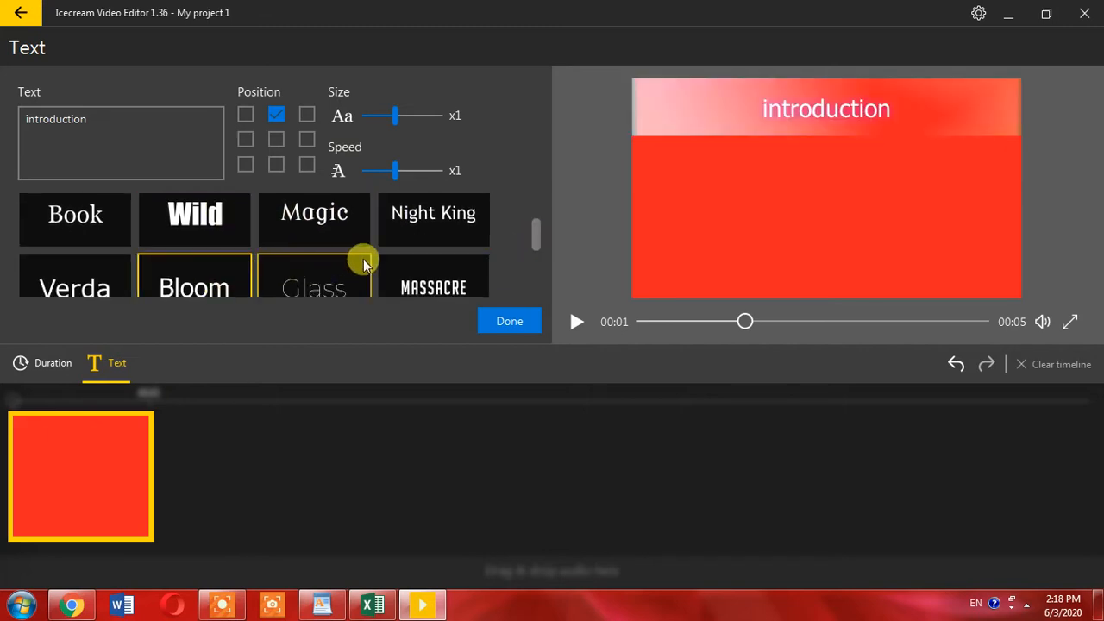
pyautogui.scroll(-1, 537, 248)
pyautogui.click(334, 246)
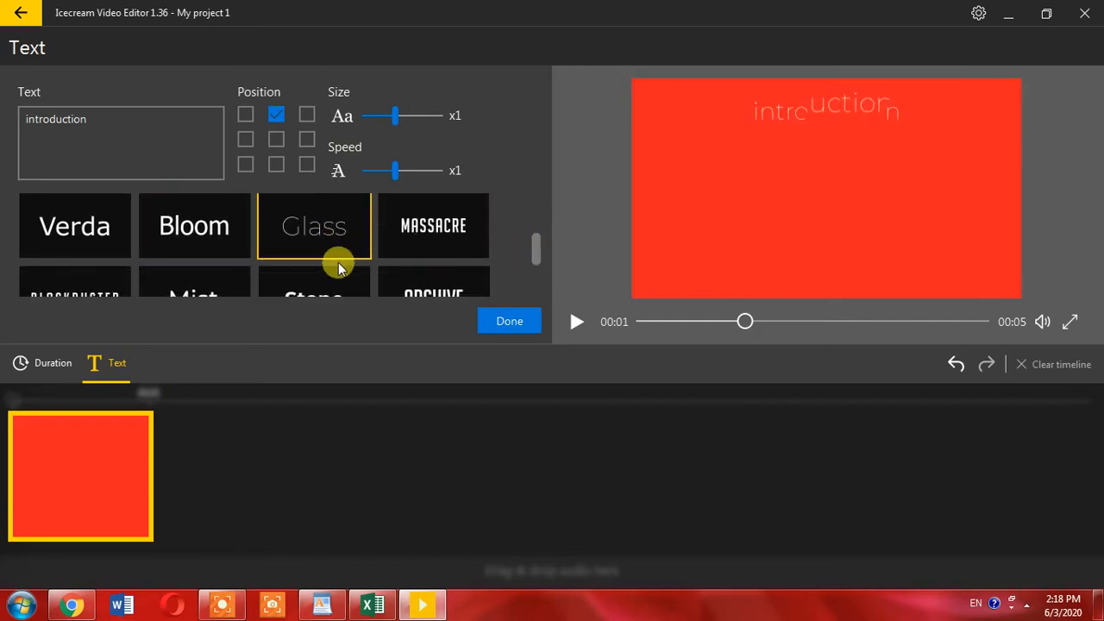
pyautogui.click(210, 229)
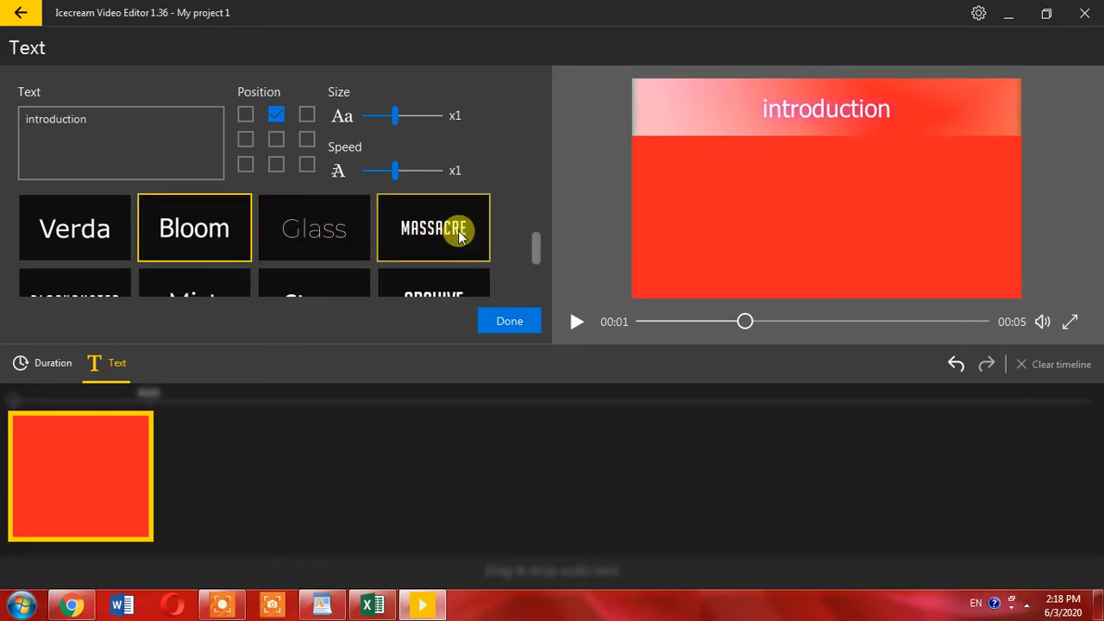
pyautogui.scroll(1, 534, 248)
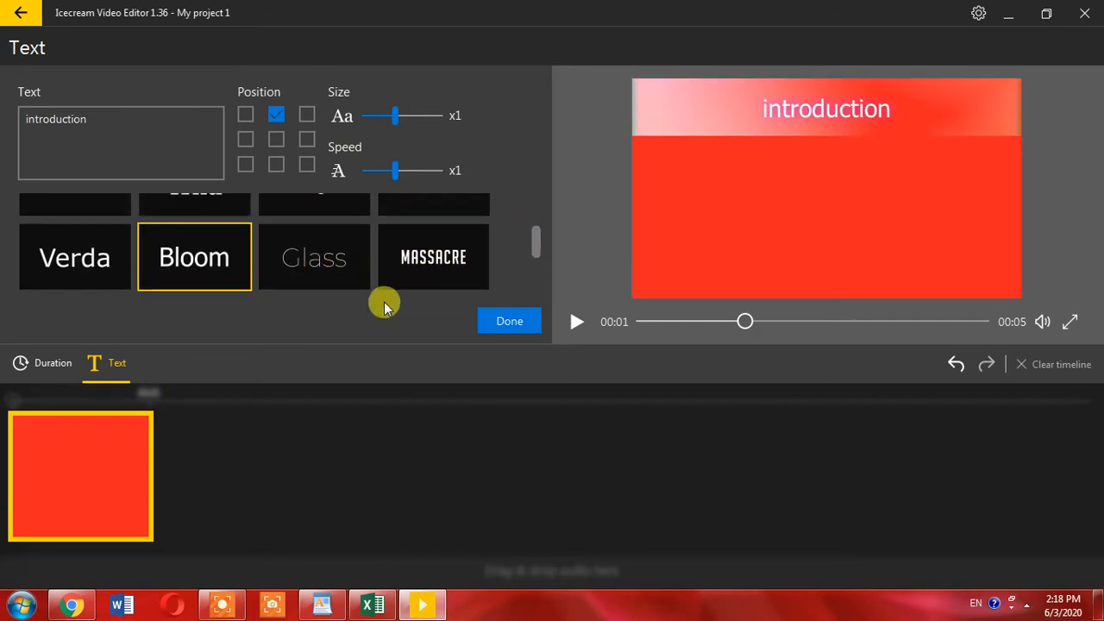
# Set the red clip's duration to 4 sec.
pyautogui.click(47, 363)
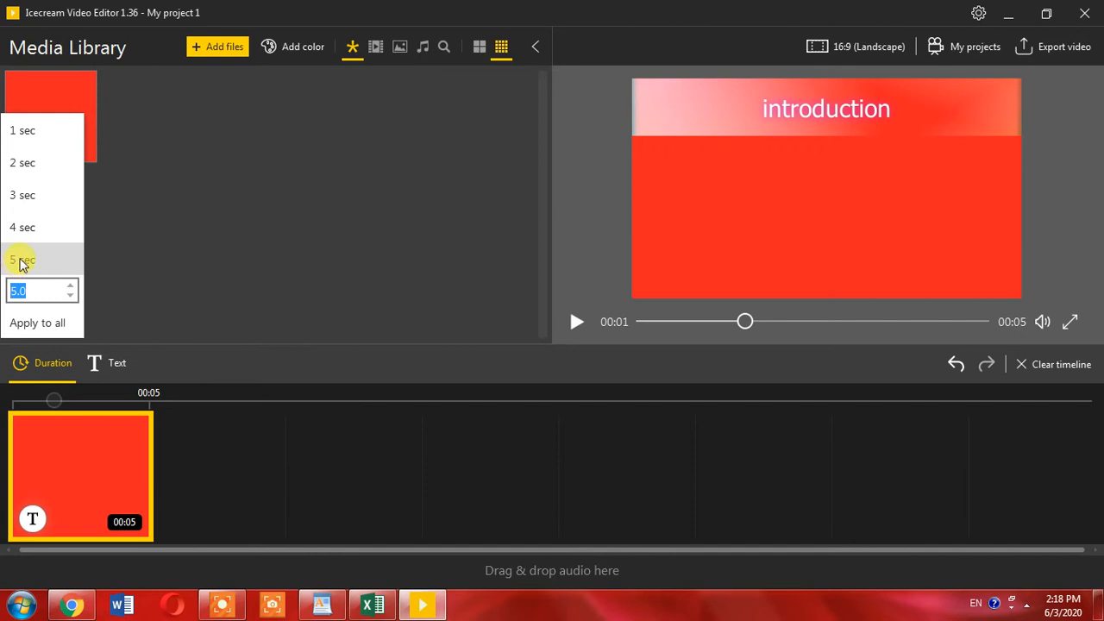
pyautogui.click(24, 227)
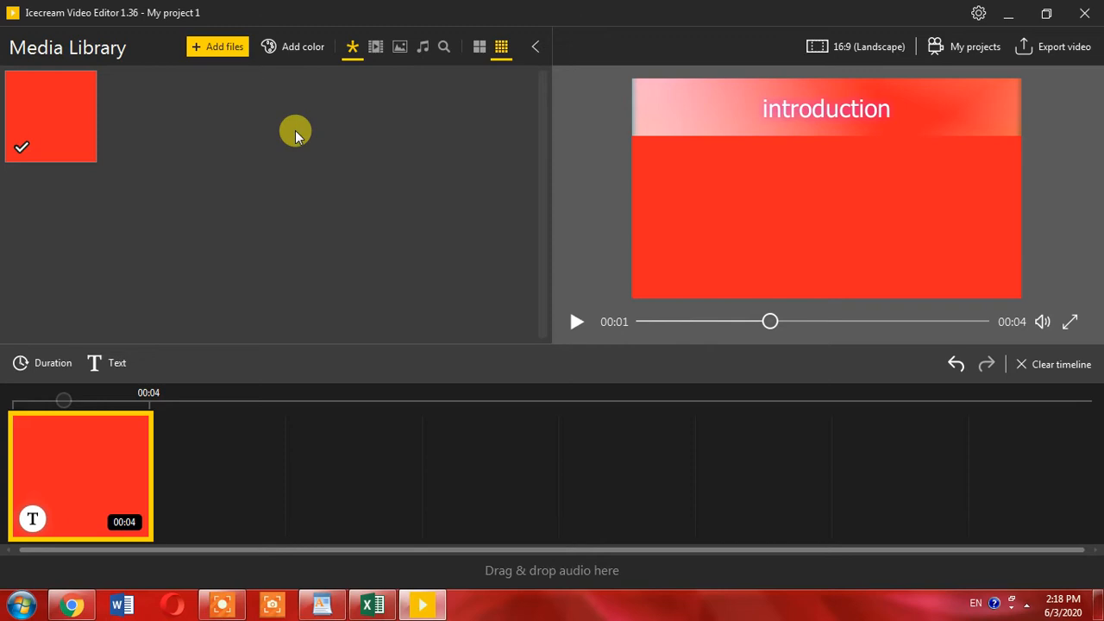
# Import Dice.png from the Downloads folder and place it on the timeline after the red clip.
pyautogui.click(219, 47)
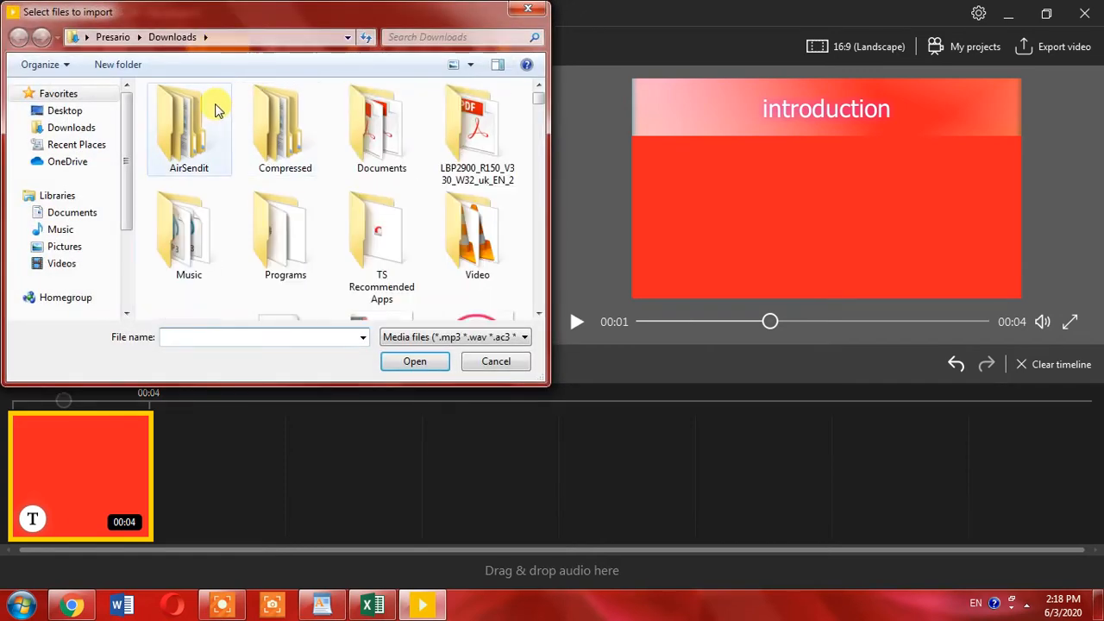
pyautogui.click(49, 129)
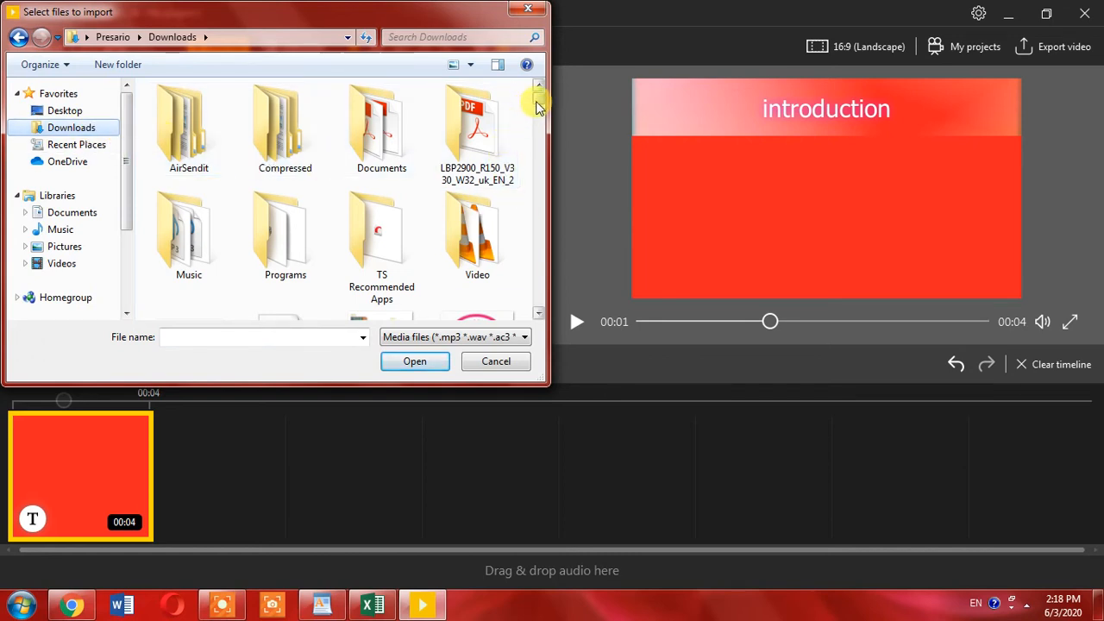
pyautogui.moveTo(537, 98); pyautogui.dragTo(538, 130)
pyautogui.click(267, 154)
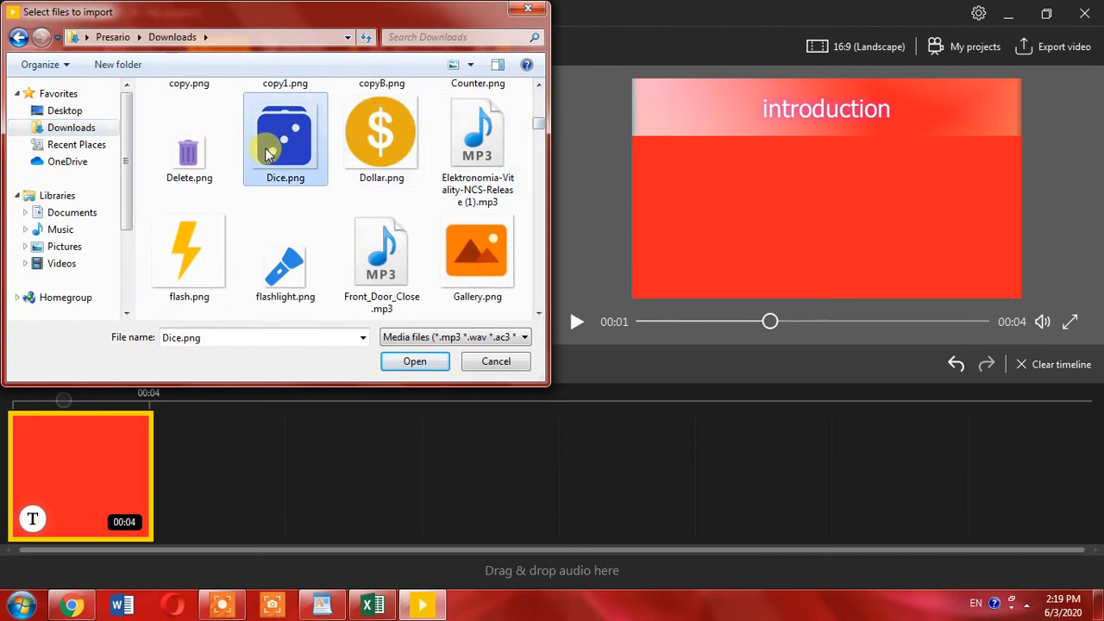
pyautogui.click(423, 360)
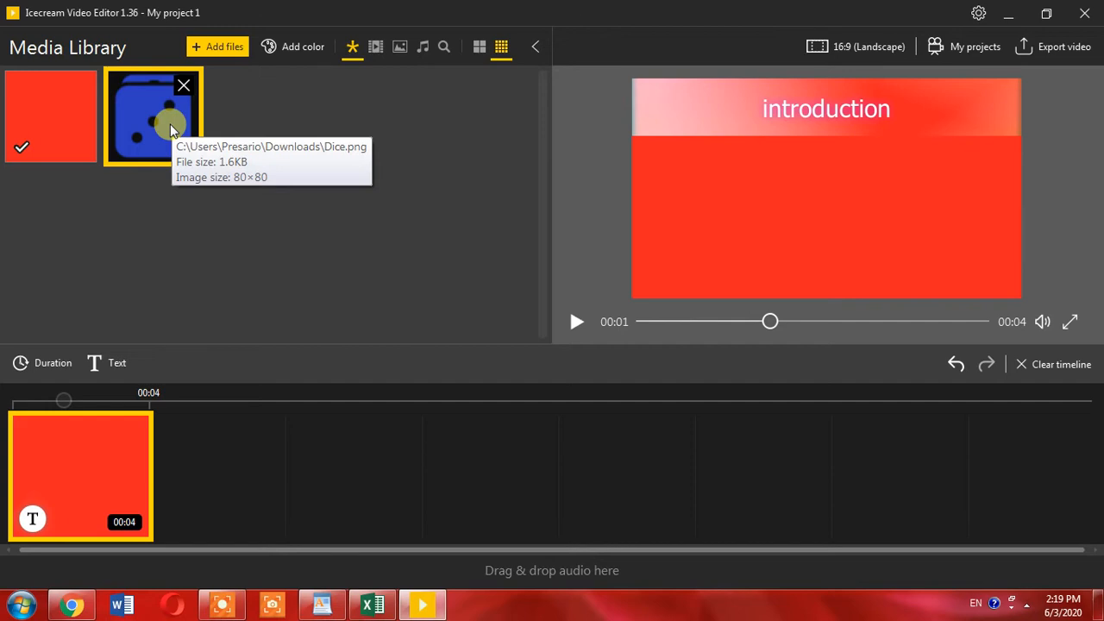
pyautogui.moveTo(170, 128); pyautogui.dragTo(204, 431)
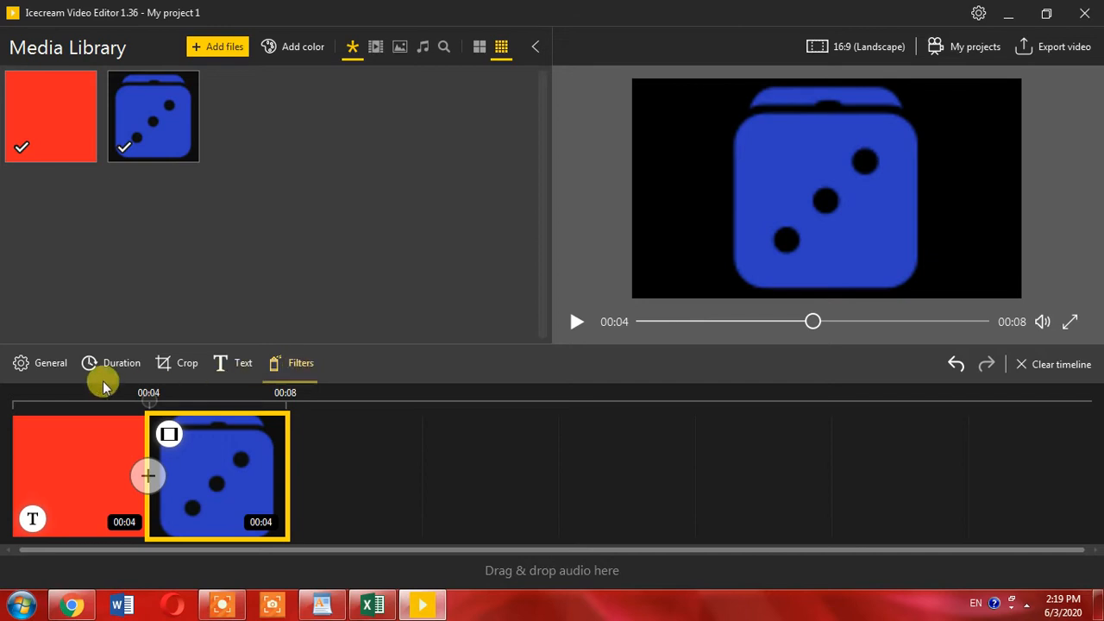
# Set the dice clip's hue to 234 in its general scene settings and apply the change.
pyautogui.click(37, 363)
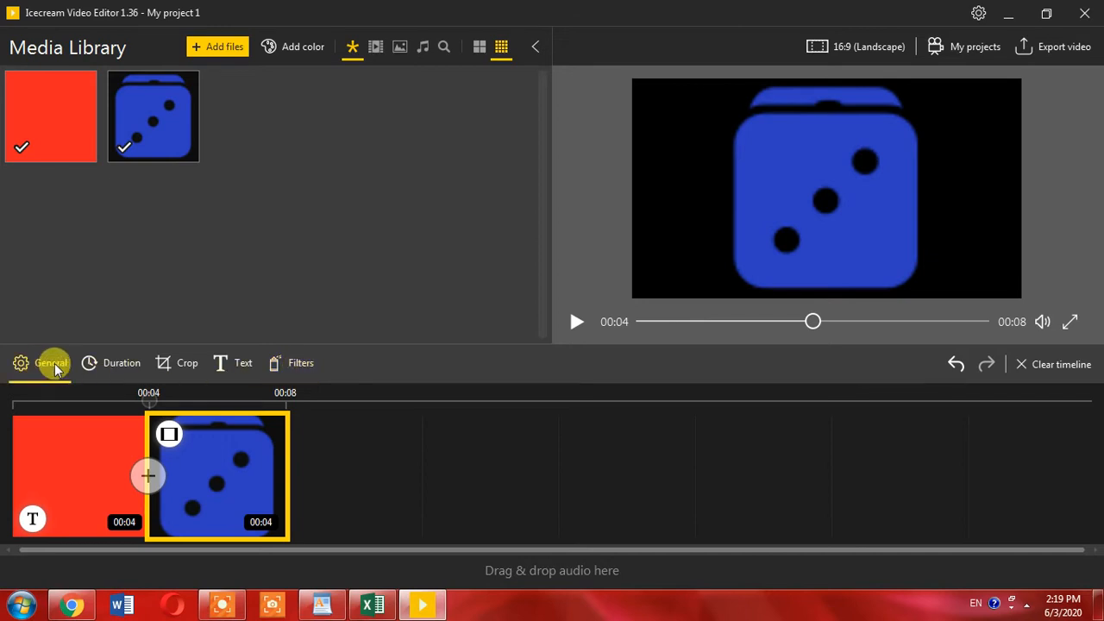
pyautogui.click(54, 363)
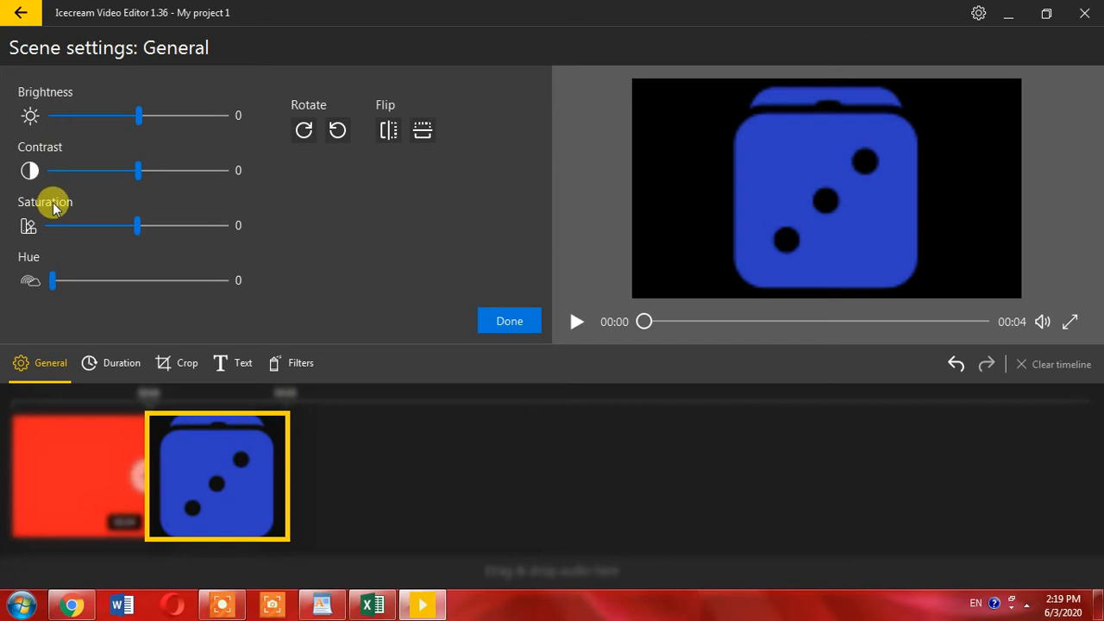
pyautogui.moveTo(53, 284)
pyautogui.mouseDown()
pyautogui.moveTo(82, 280)
pyautogui.moveTo(59, 287)
pyautogui.mouseUp()
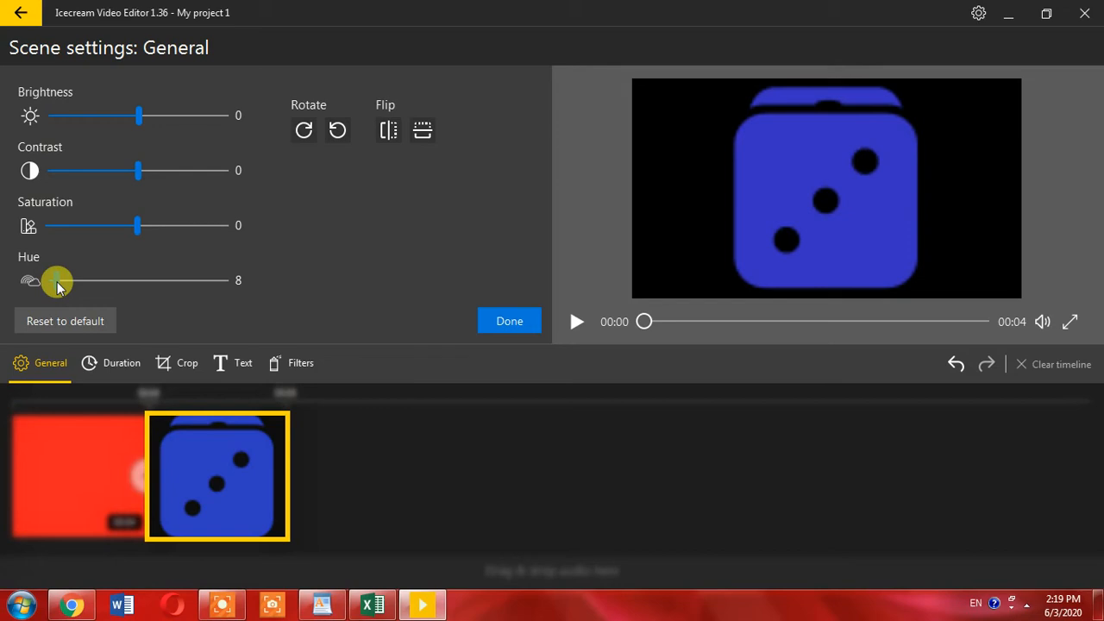
pyautogui.moveTo(74, 286); pyautogui.dragTo(166, 308)
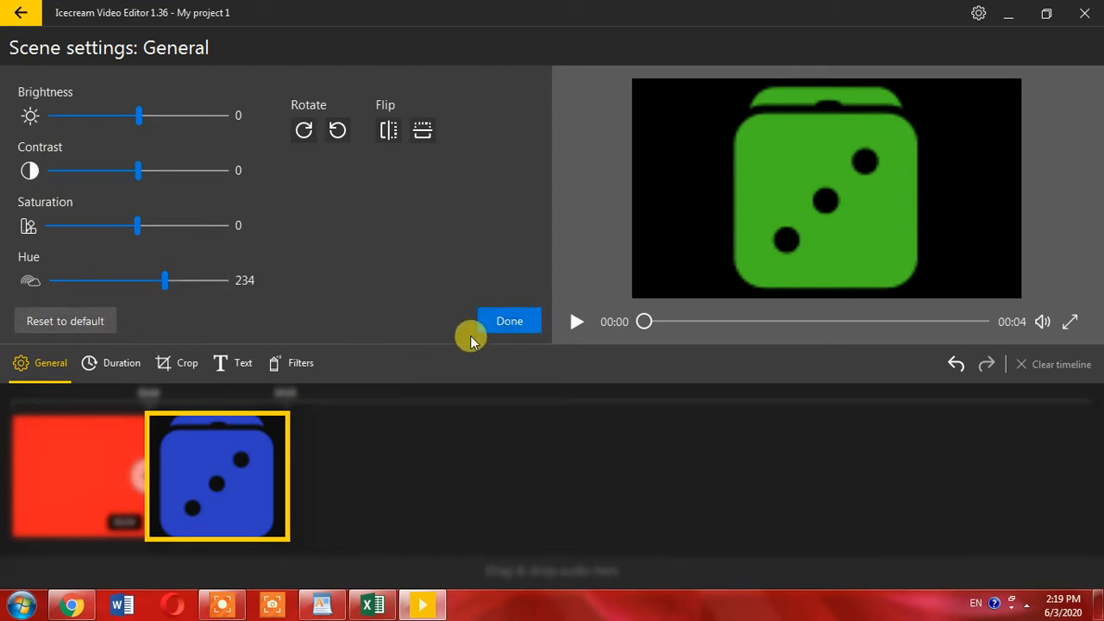
pyautogui.click(507, 328)
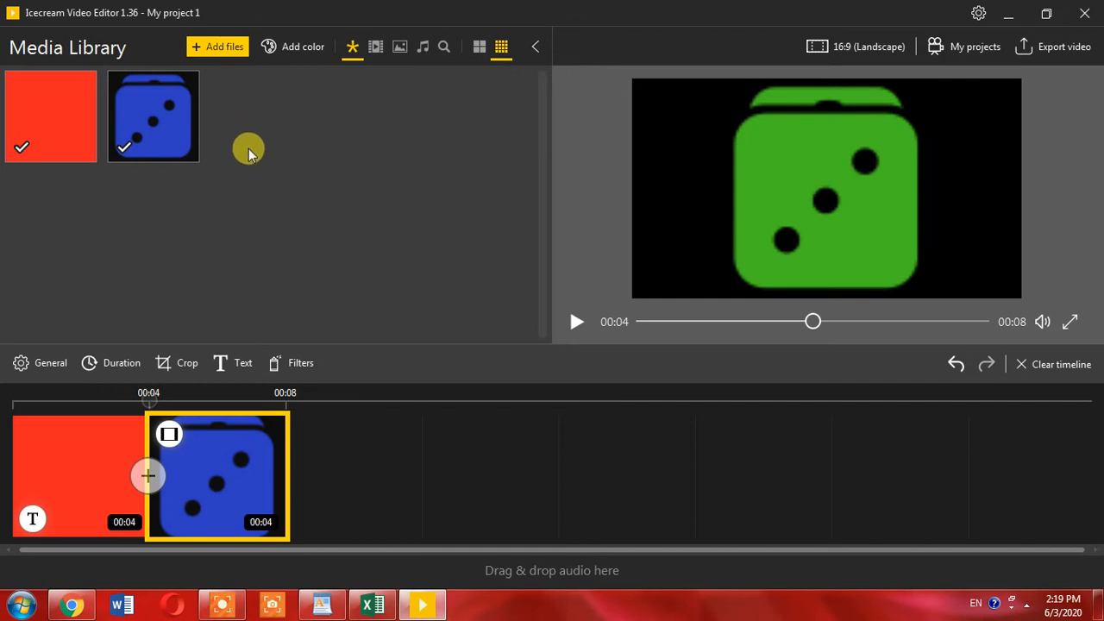
# Import dddd(3).mp4 from the Desktop folder and place it on the timeline after the dice clip.
pyautogui.click(219, 48)
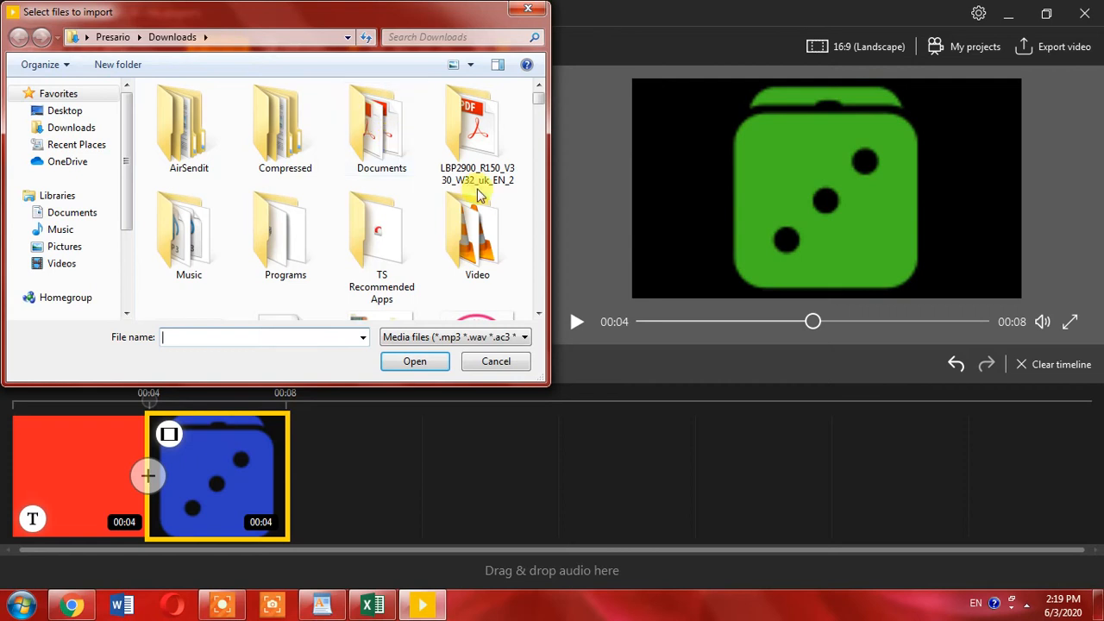
pyautogui.click(69, 110)
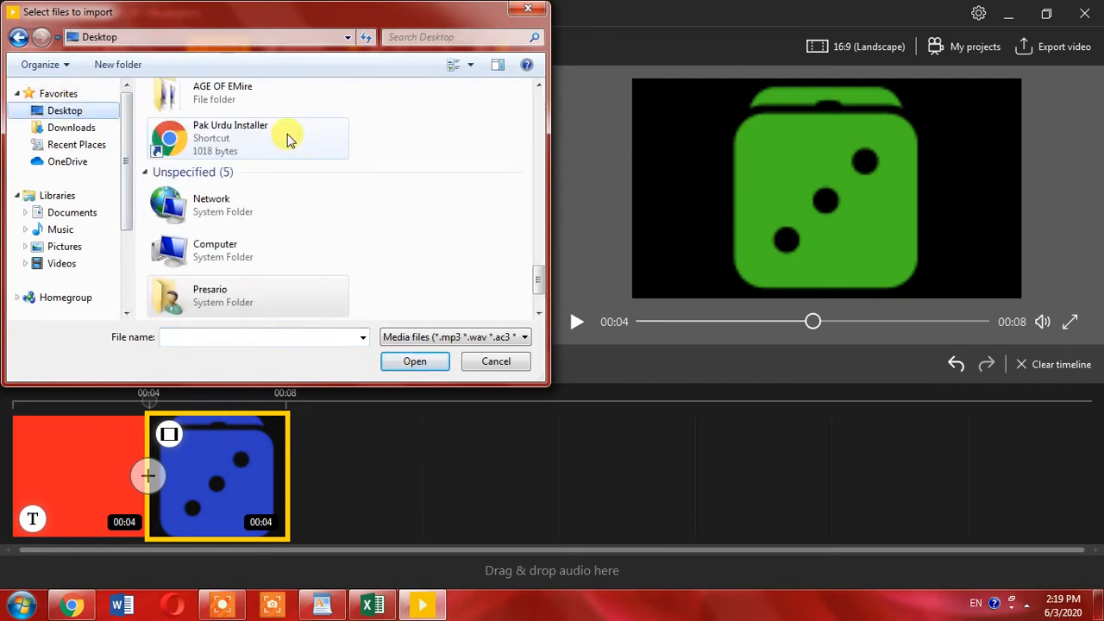
pyautogui.moveTo(539, 277); pyautogui.dragTo(513, 79)
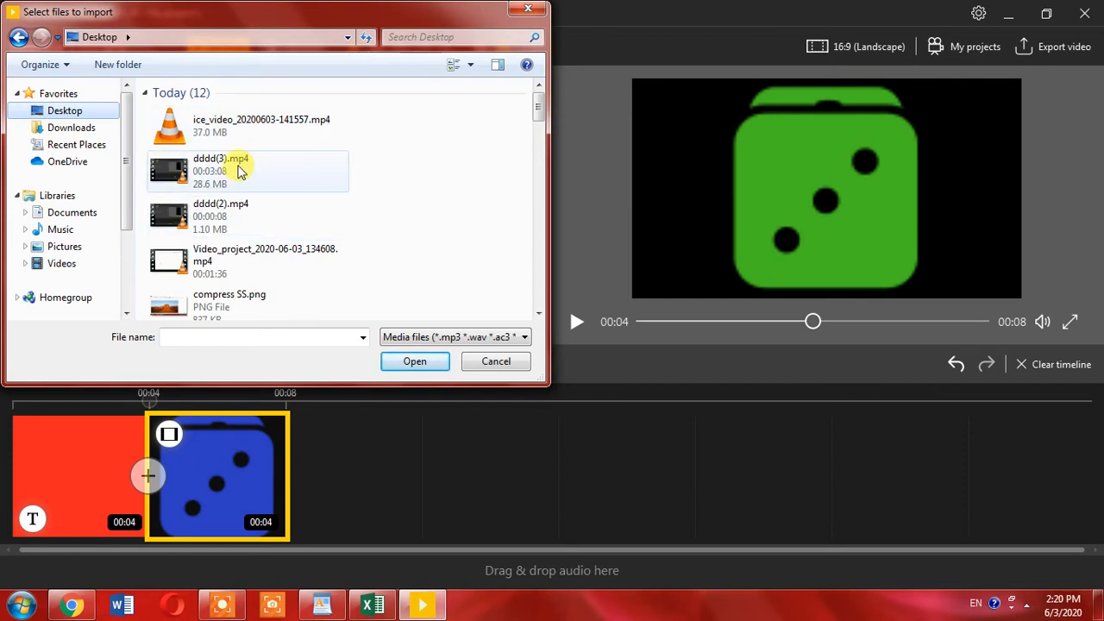
pyautogui.doubleClick(240, 170)
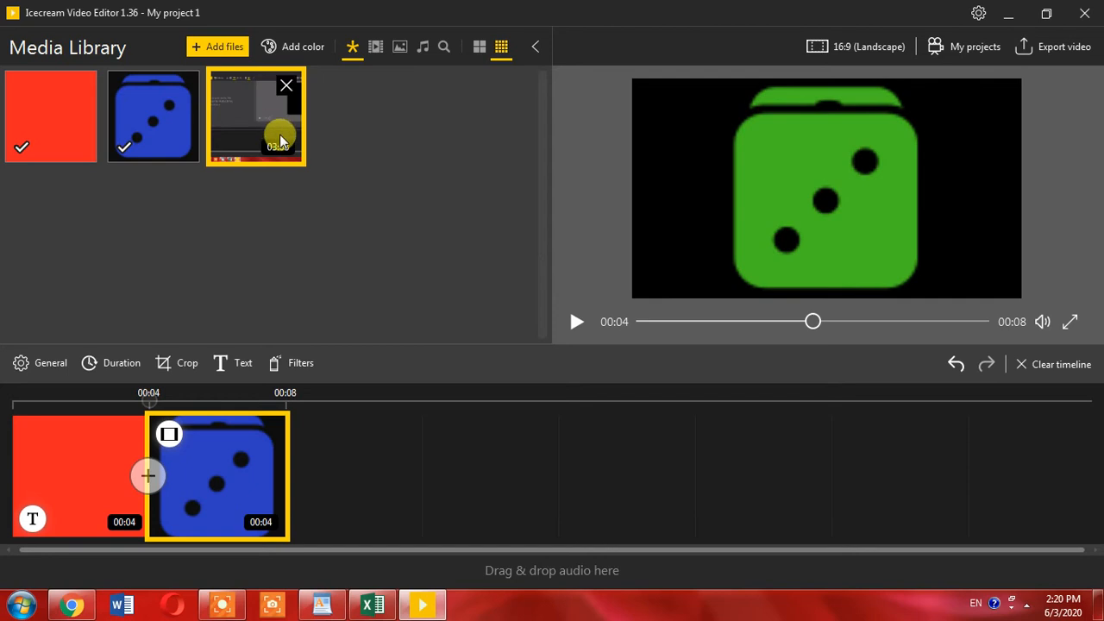
pyautogui.moveTo(255, 118); pyautogui.dragTo(407, 431)
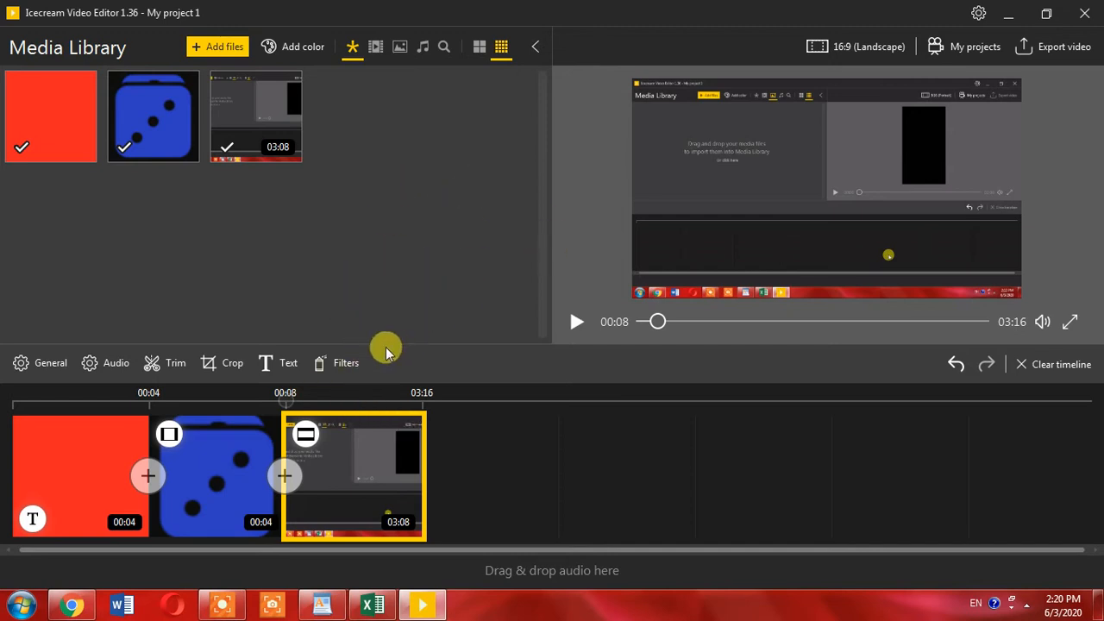
# Remove the dddd(3) video from the timeline and delete it from the Media Library.
pyautogui.click(405, 432)
pyautogui.moveTo(251, 103)
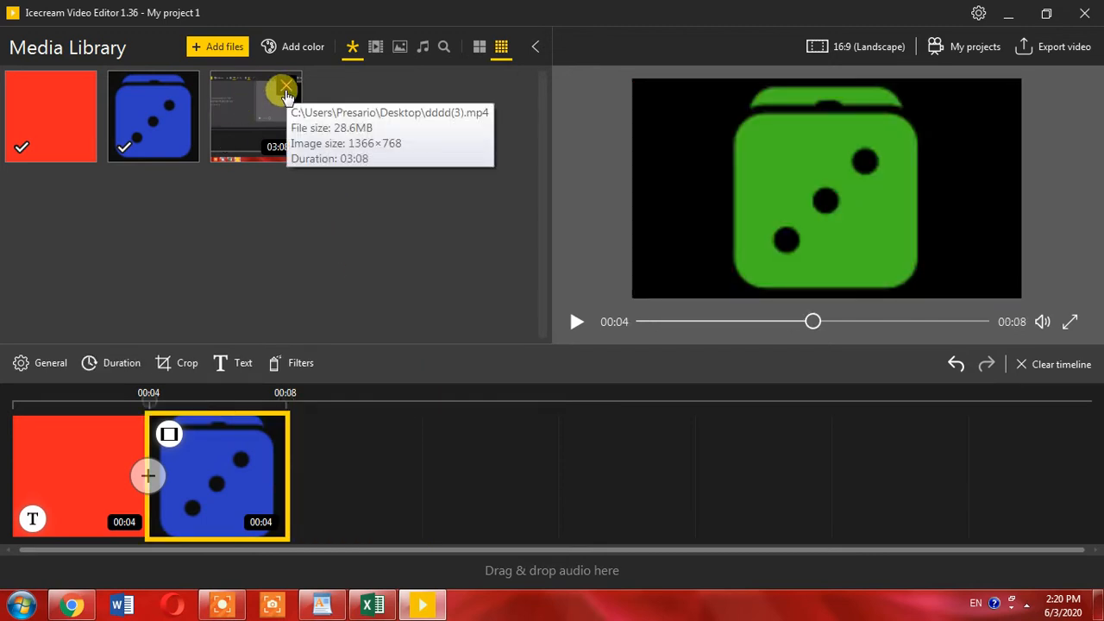
pyautogui.click(286, 91)
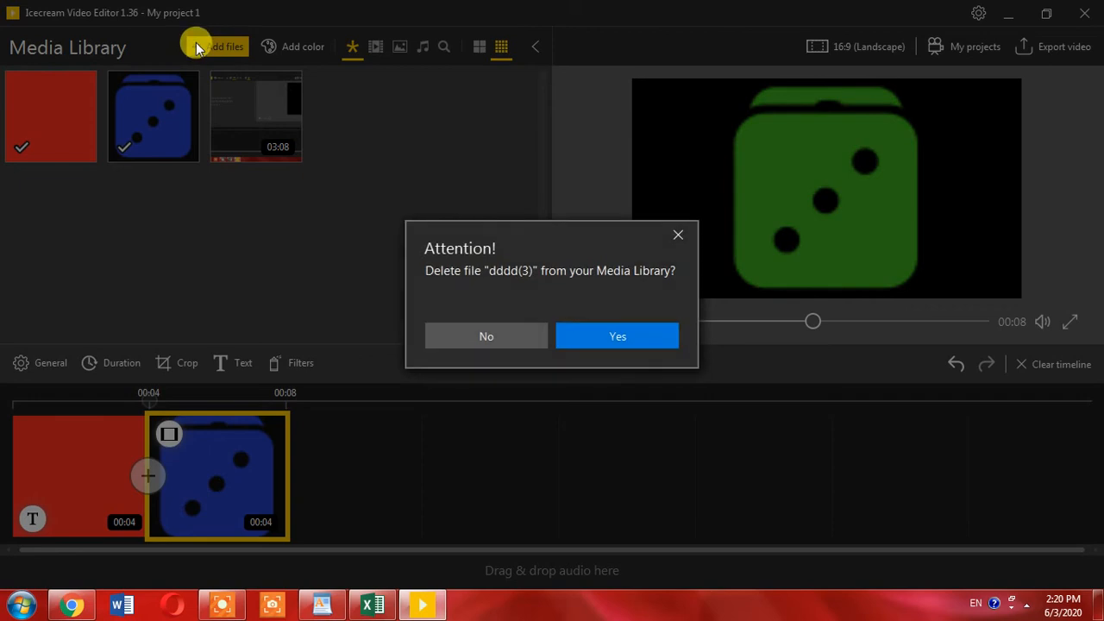
pyautogui.click(612, 326)
# Import Video_project_2020-06-03_134608.mp4 from the Desktop folder and place it on the timeline after the dice clip.
pyautogui.click(216, 53)
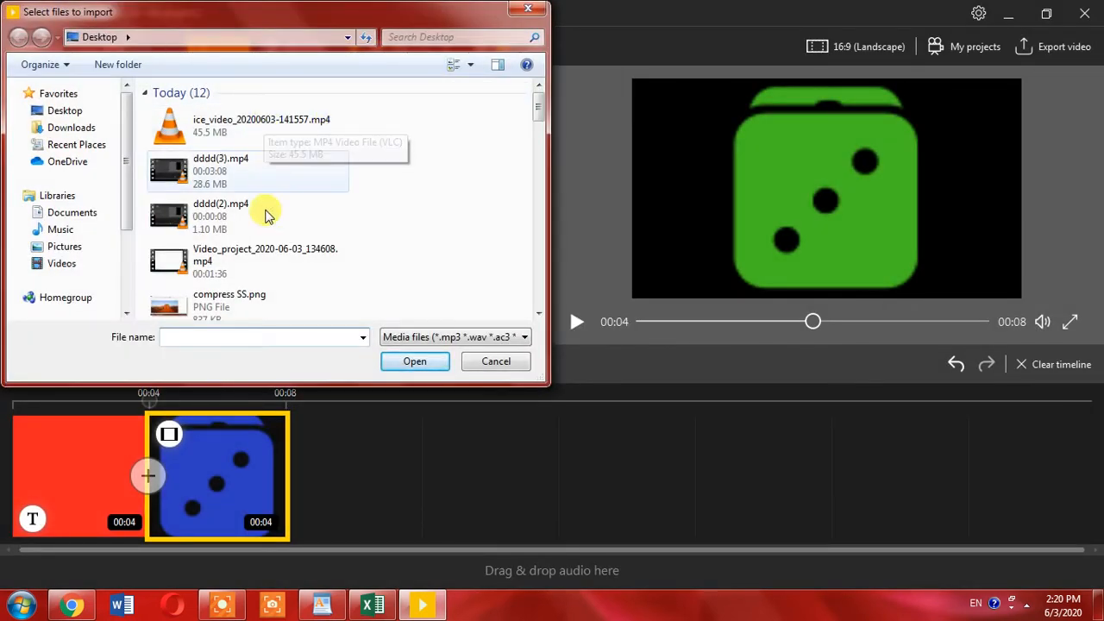
pyautogui.doubleClick(246, 252)
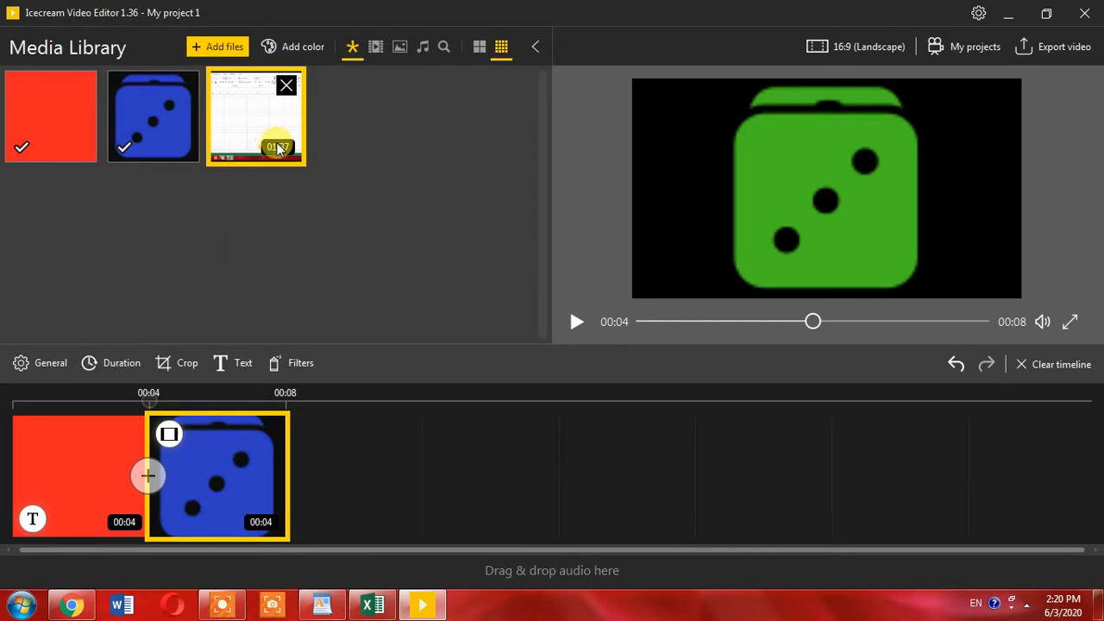
pyautogui.moveTo(265, 137); pyautogui.dragTo(358, 435)
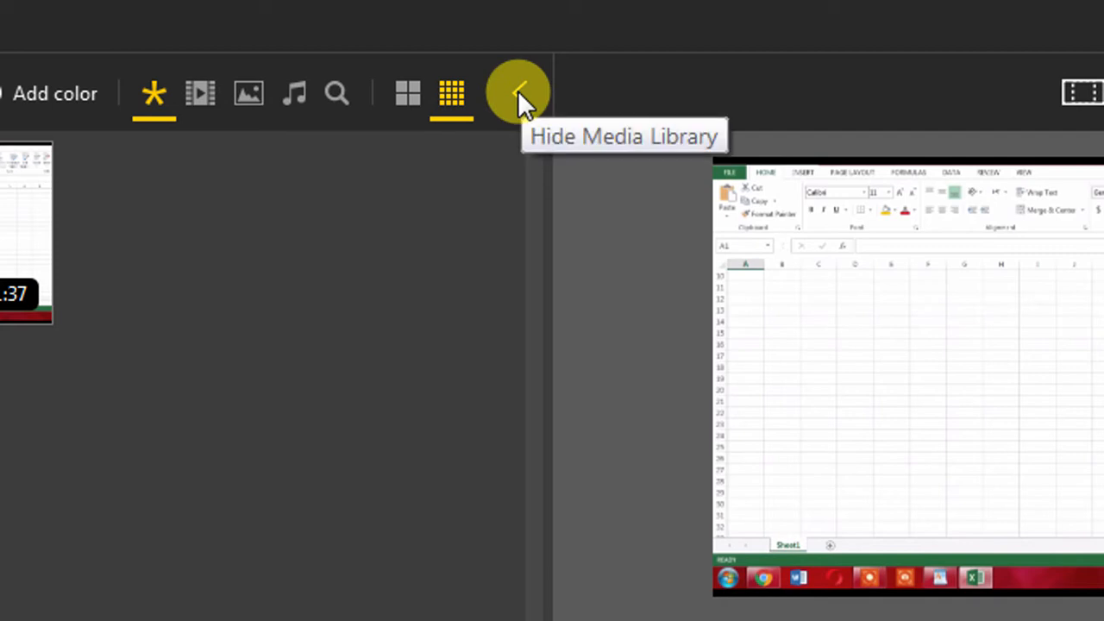
# Hide and reshow the Media Library, and filter it to video, image and audio files in turn.
pyautogui.click(517, 90)
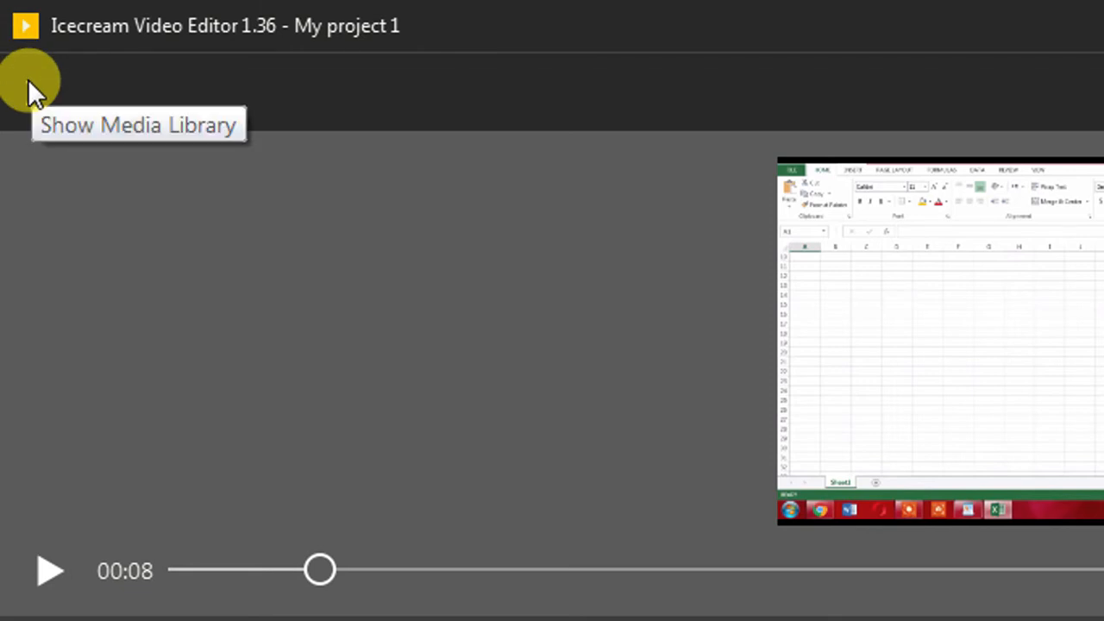
pyautogui.click(28, 83)
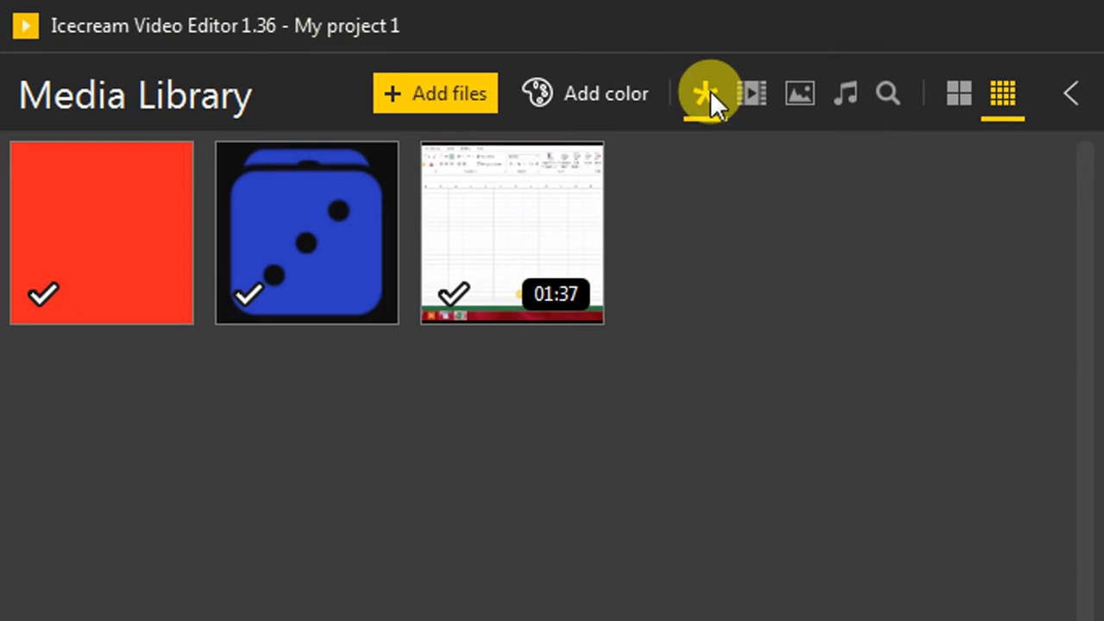
pyautogui.click(734, 91)
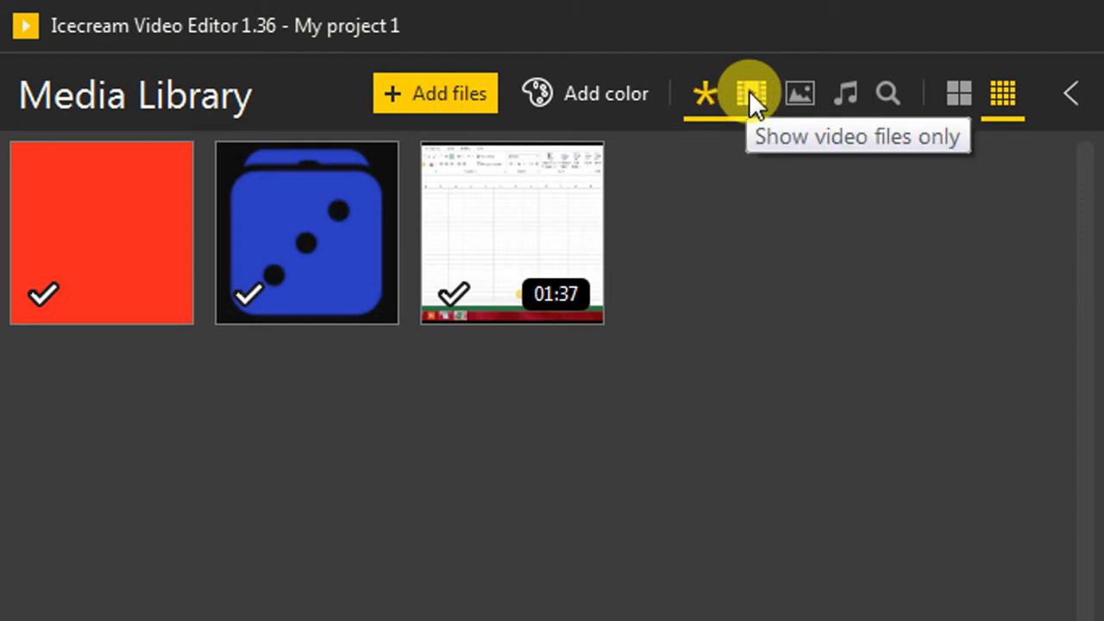
pyautogui.click(749, 91)
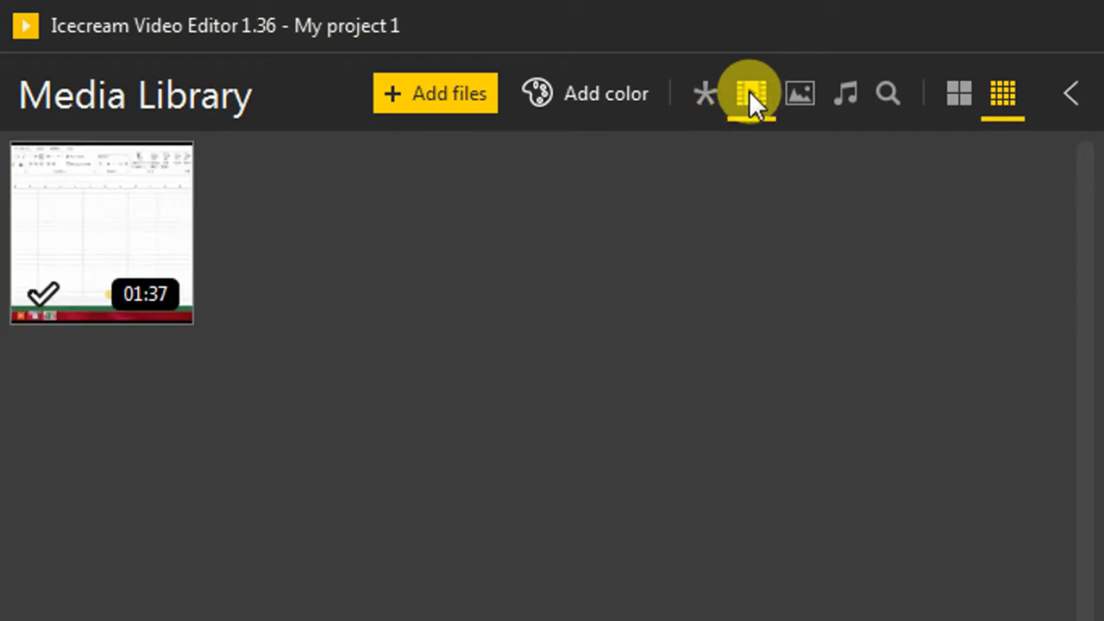
pyautogui.click(797, 93)
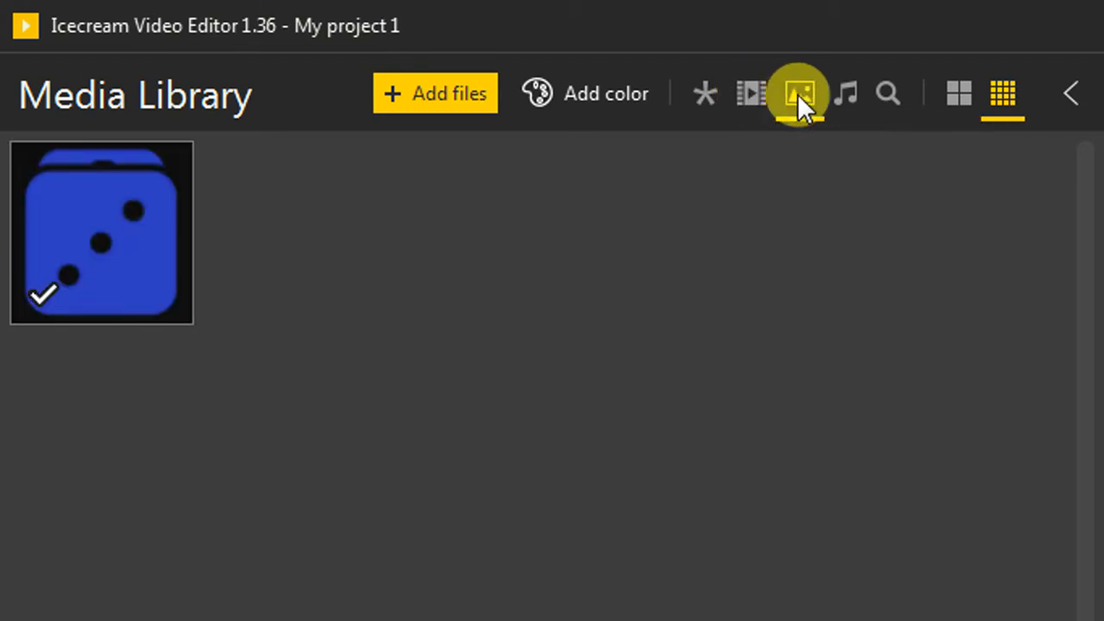
pyautogui.click(841, 99)
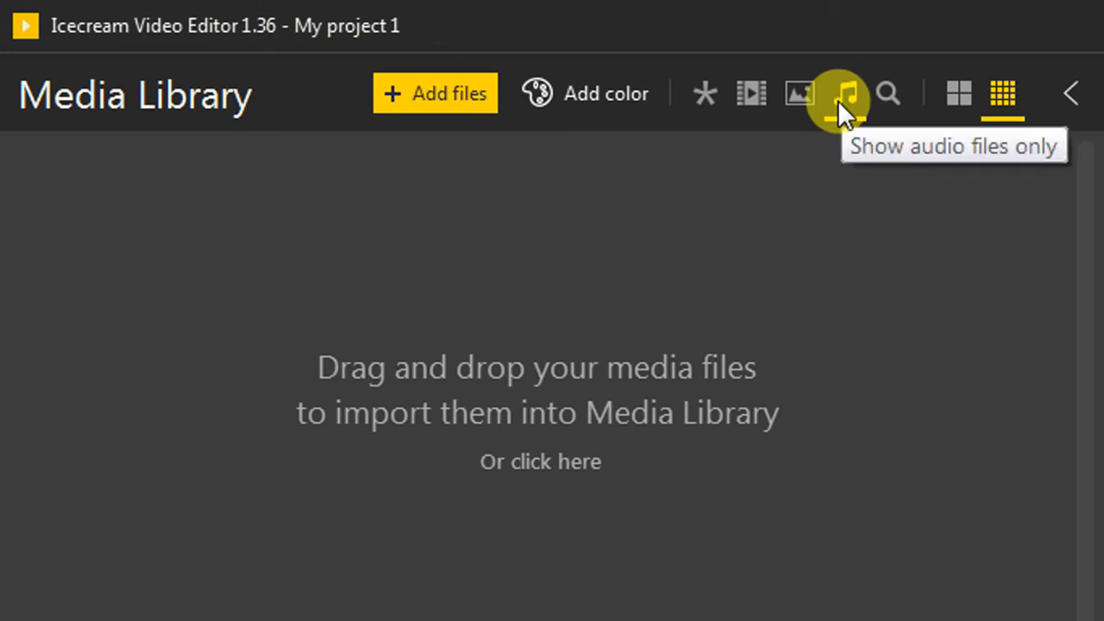
# Open and close the media search, and show all media files as small thumbnails.
pyautogui.click(890, 95)
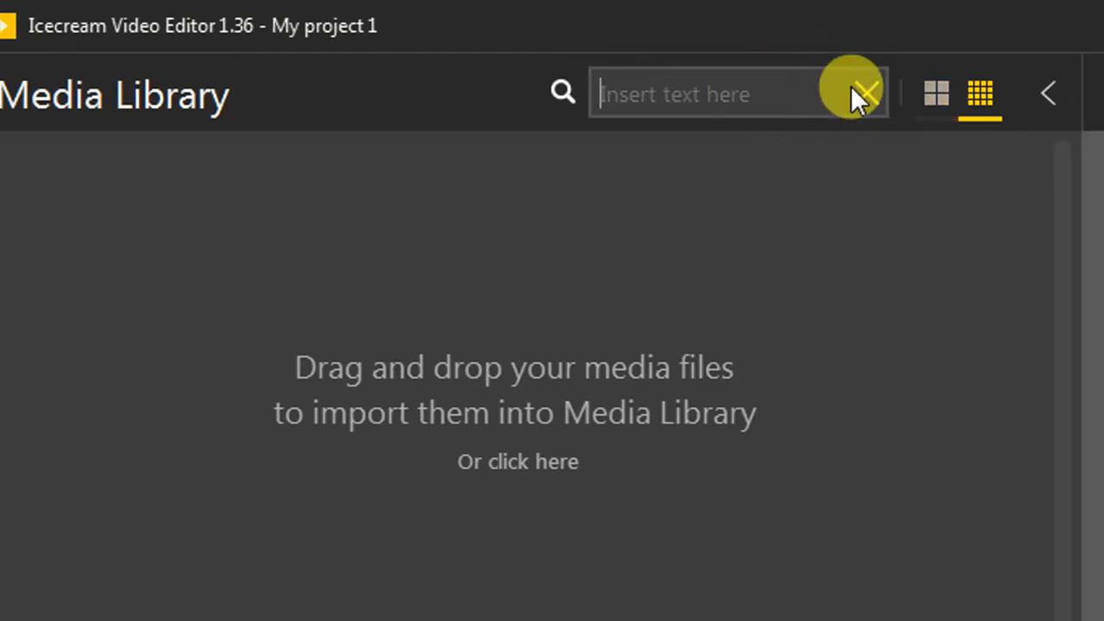
pyautogui.click(860, 93)
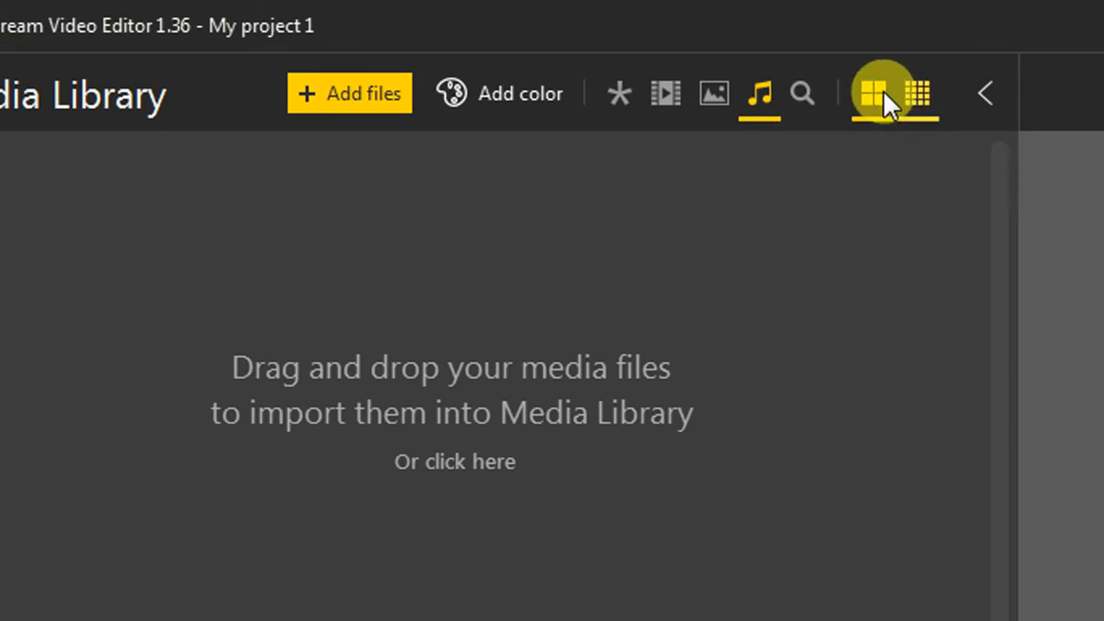
pyautogui.click(613, 94)
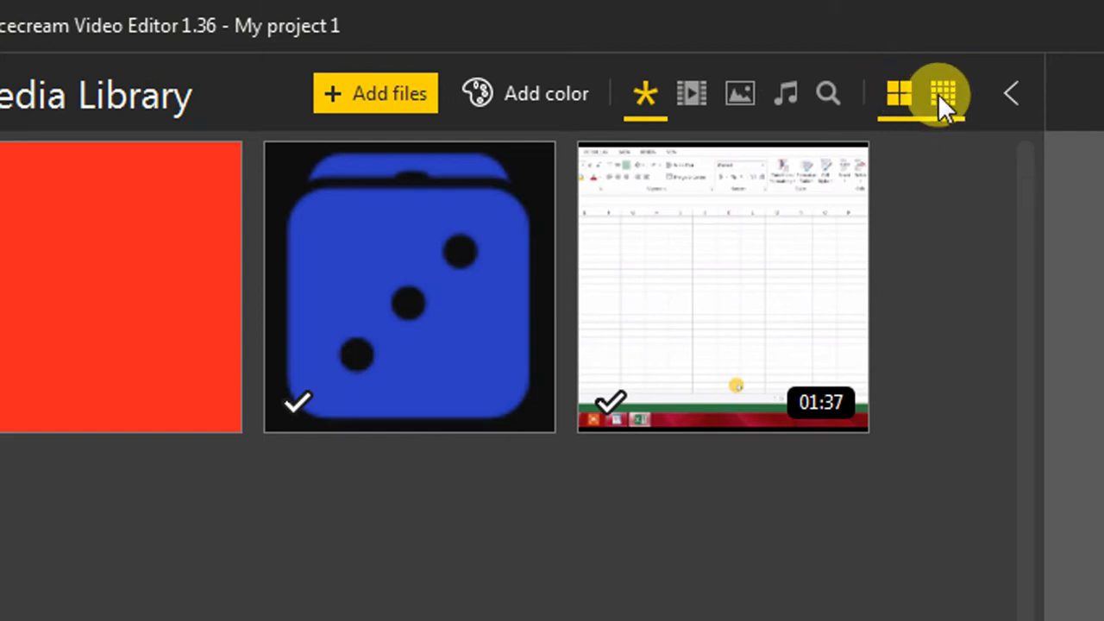
pyautogui.click(942, 93)
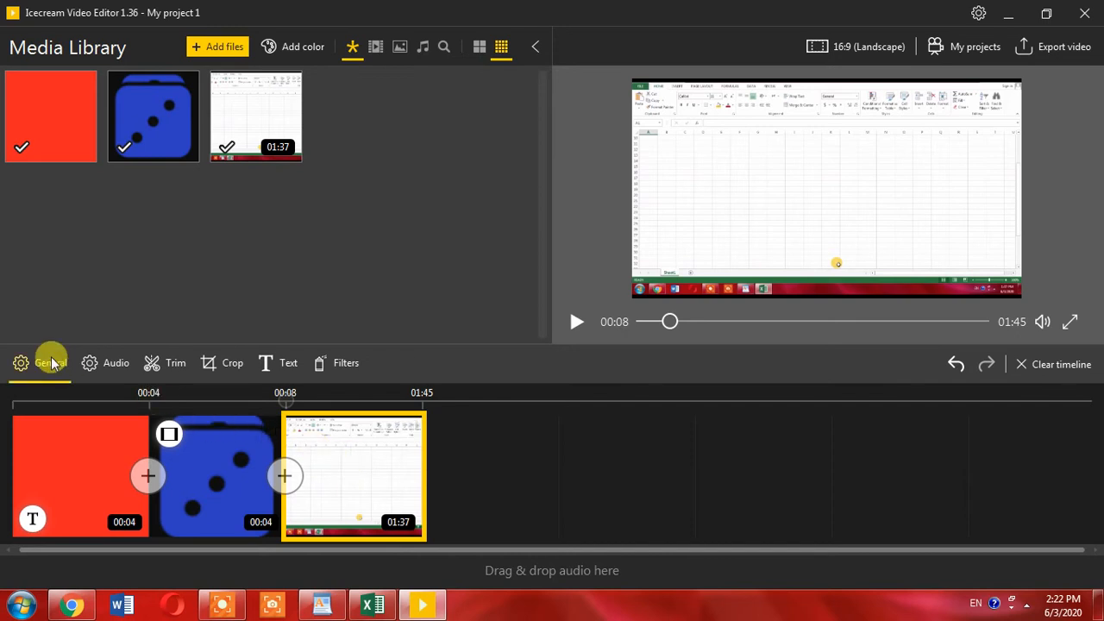
# Try a speed of x4 on the spreadsheet video clip, and set its speed to x1.25.
pyautogui.click(50, 359)
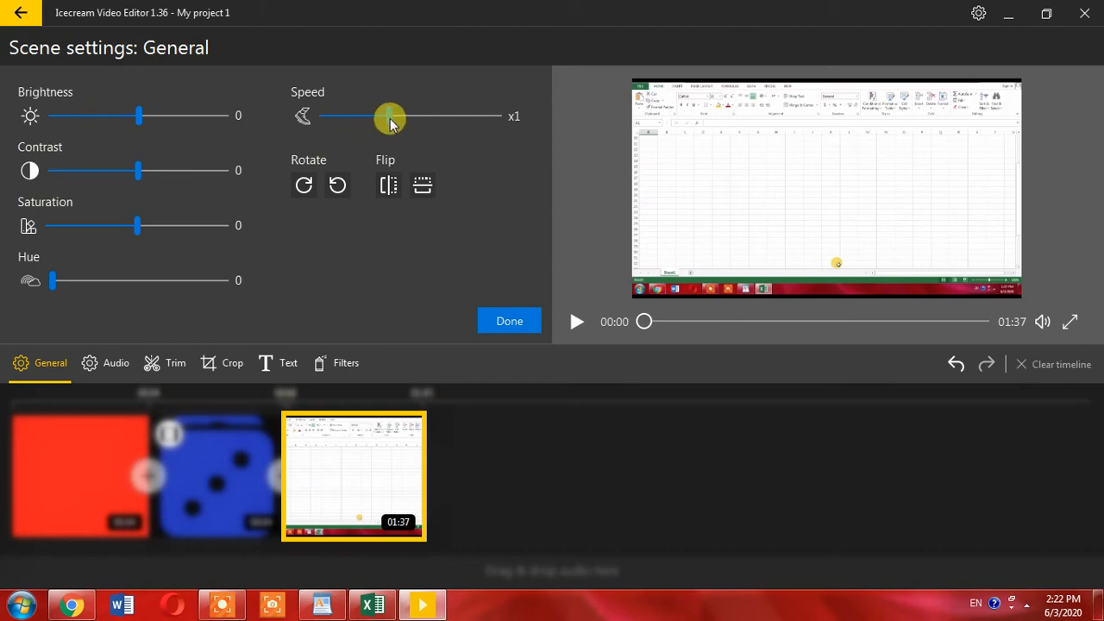
pyautogui.moveTo(389, 115); pyautogui.dragTo(509, 130)
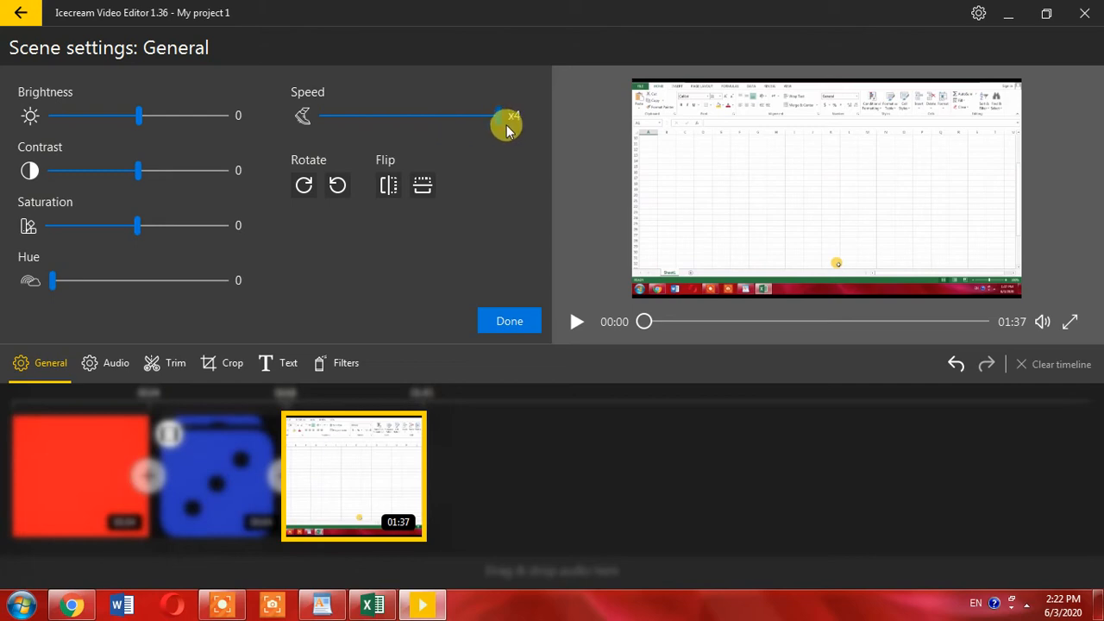
pyautogui.moveTo(507, 130); pyautogui.dragTo(414, 130)
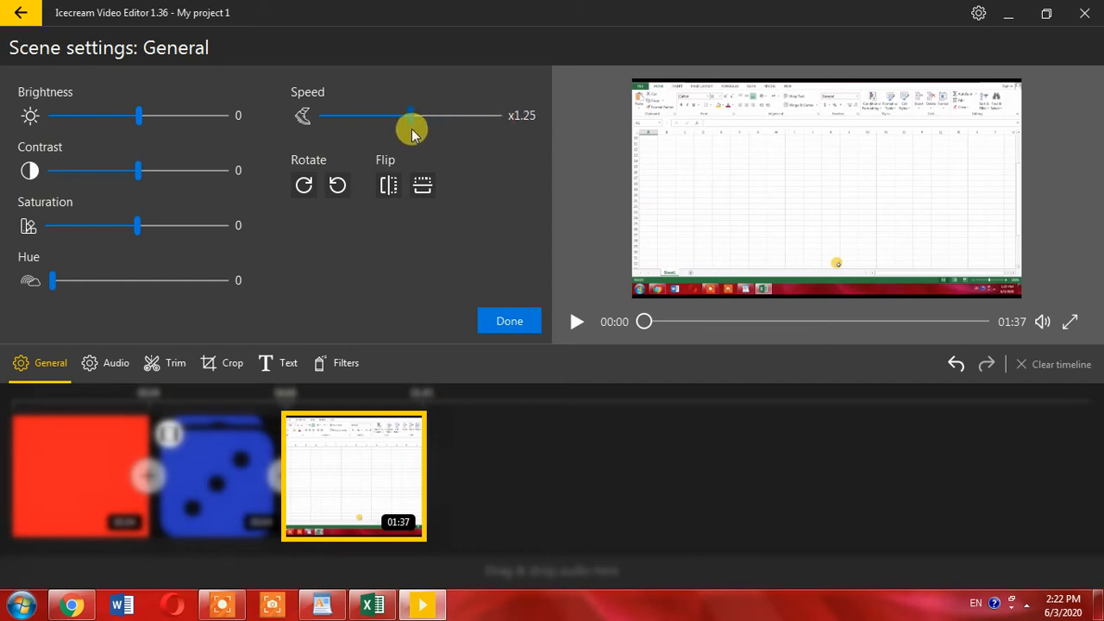
# Rotate the spreadsheet video clip 180° clockwise, try the horizontal flip, and leave only the vertical flip on.
pyautogui.click(298, 190)
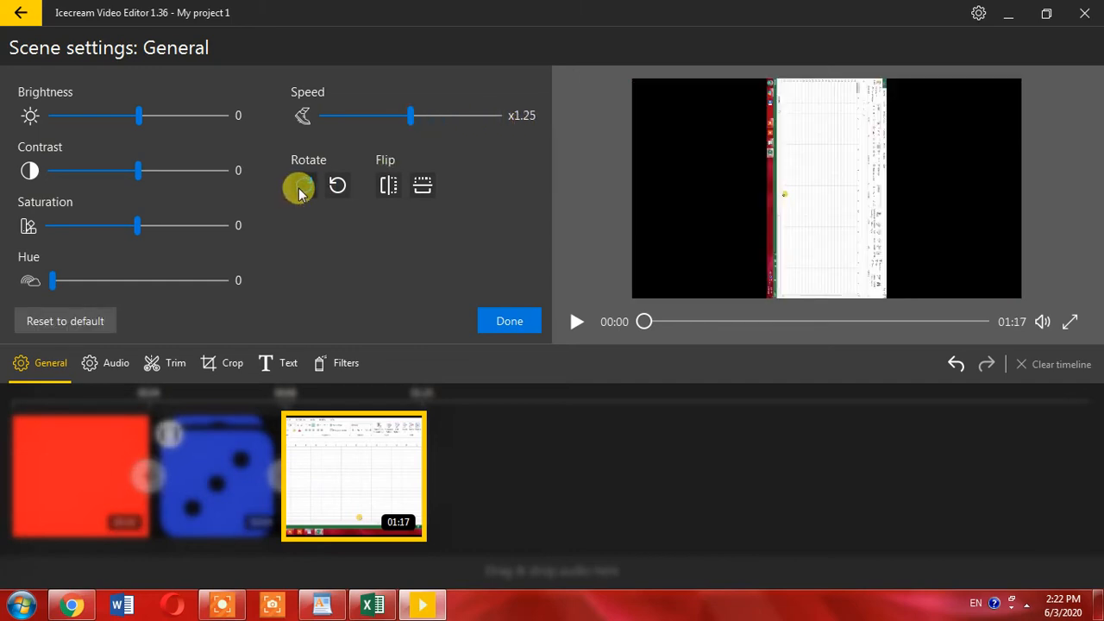
pyautogui.click(300, 188)
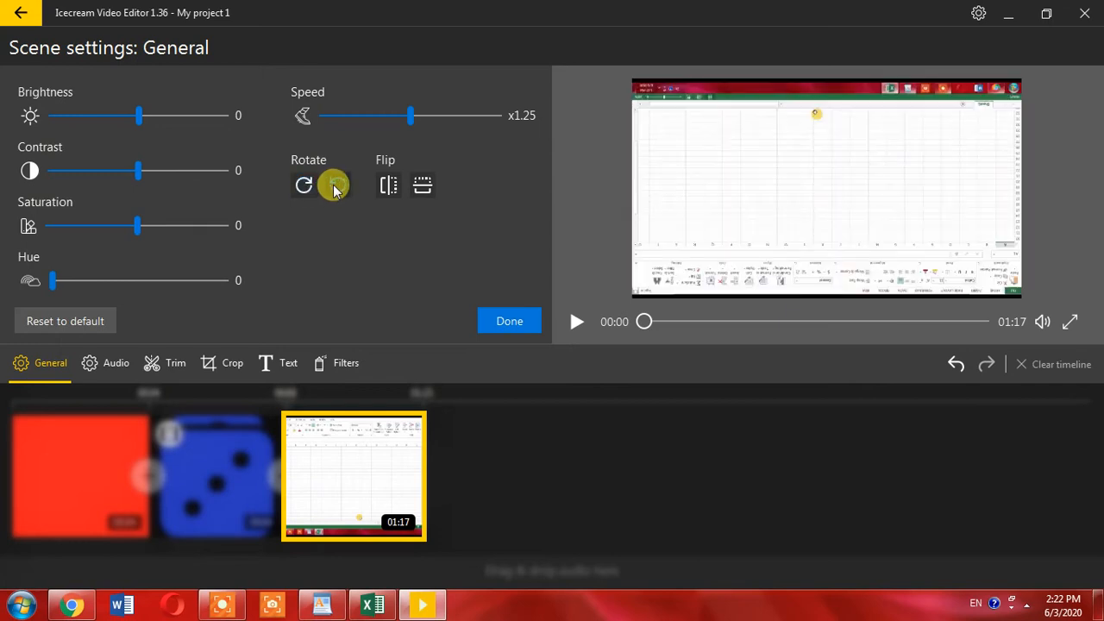
pyautogui.click(390, 187)
pyautogui.click(420, 187)
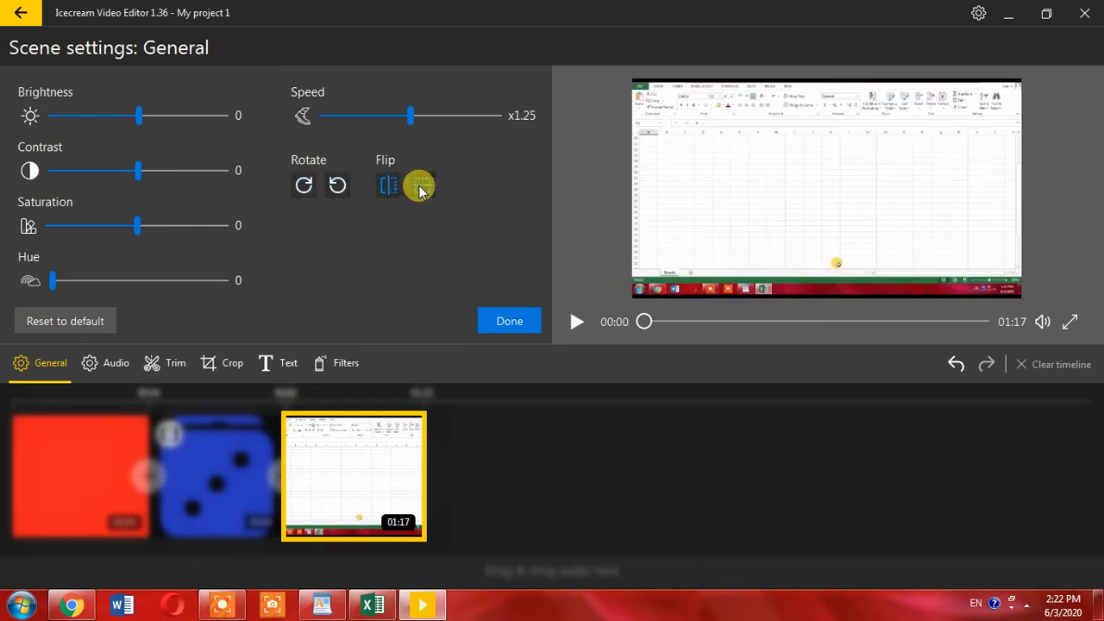
pyautogui.click(398, 185)
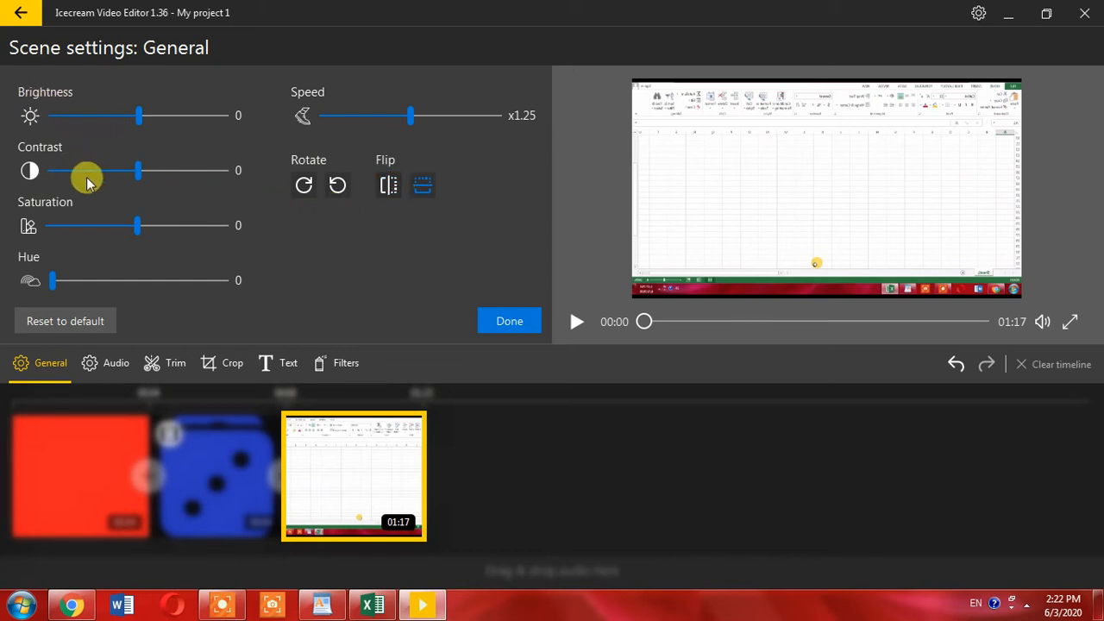
# Raise the spreadsheet video clip's hue to about a third of its range and apply the general scene settings.
pyautogui.moveTo(52, 286); pyautogui.dragTo(113, 288)
pyautogui.click(500, 311)
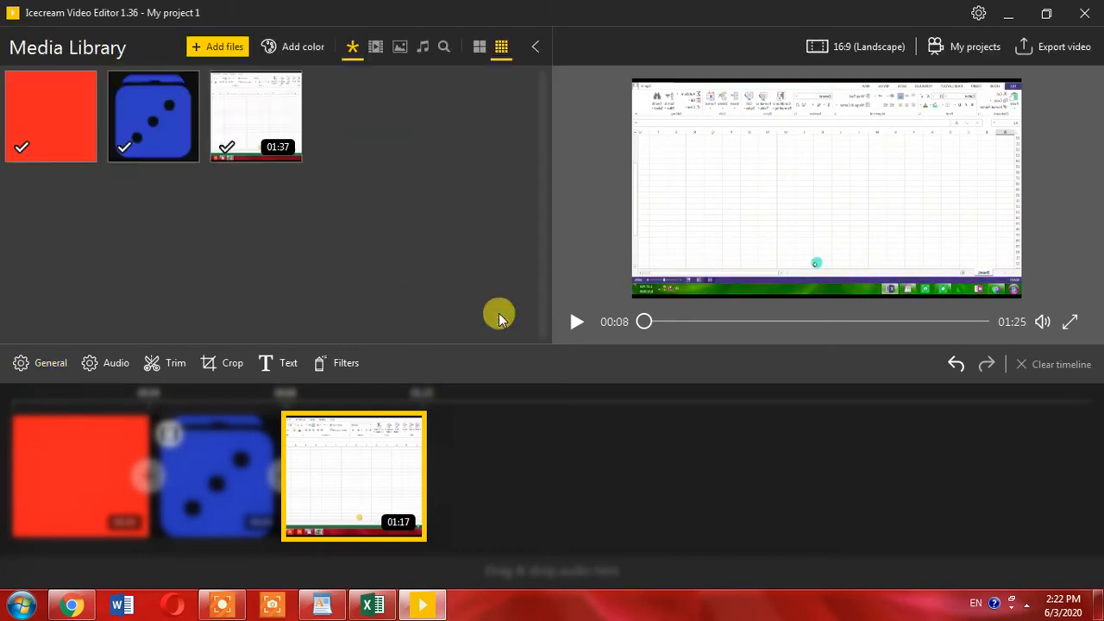
# Set the spreadsheet video clip's audio volume to 200%.
pyautogui.click(112, 371)
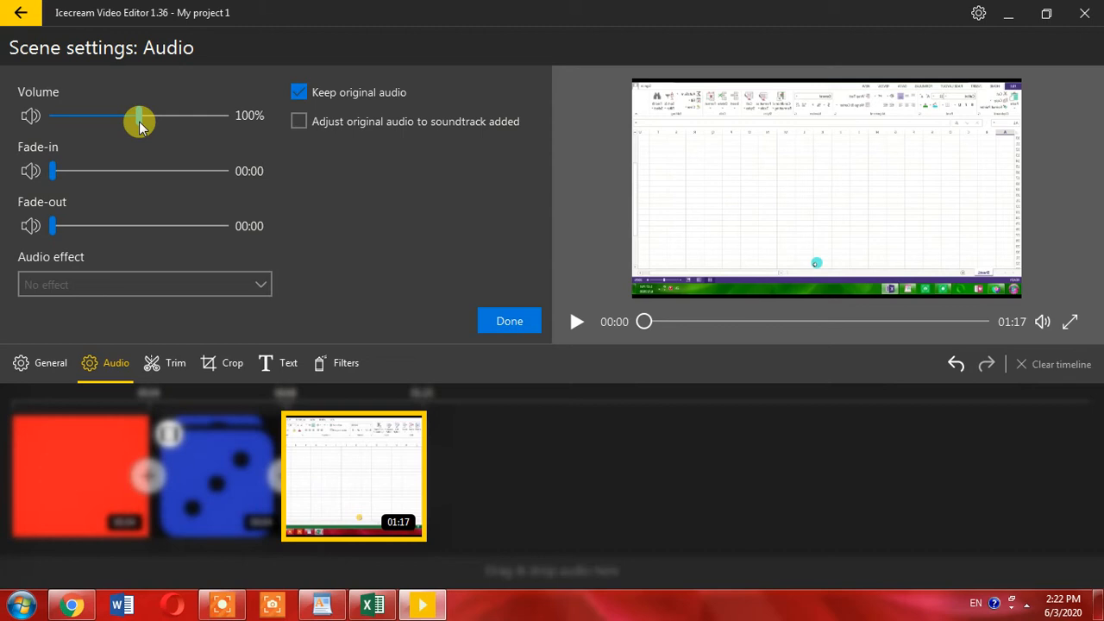
pyautogui.moveTo(140, 118); pyautogui.dragTo(224, 131)
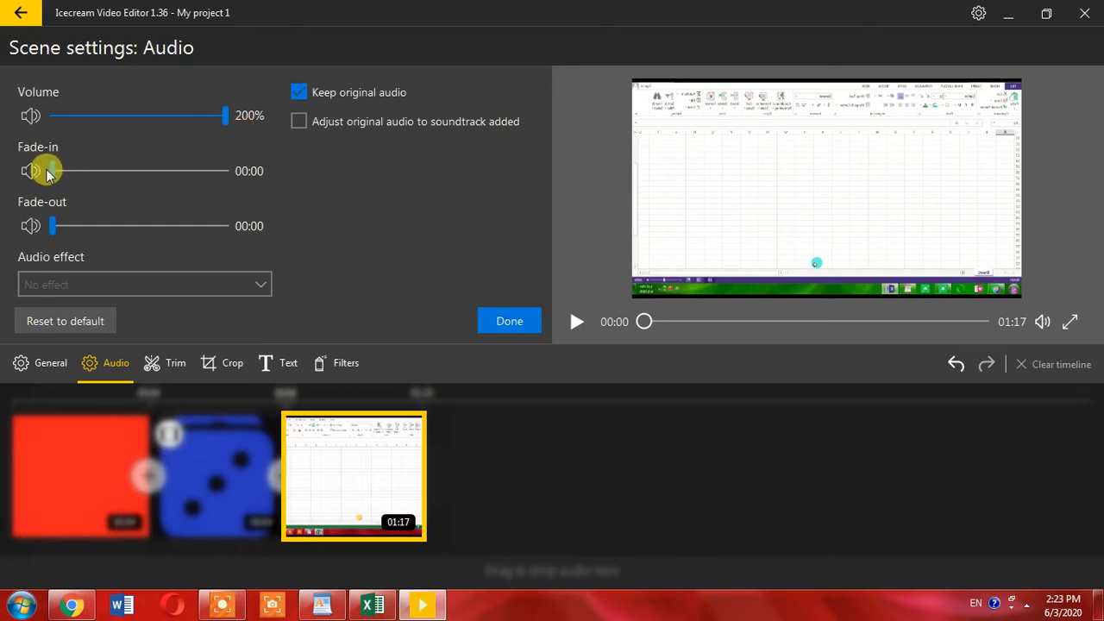
# Look through the available audio effects for the spreadsheet video clip and apply its audio settings.
pyautogui.click(262, 283)
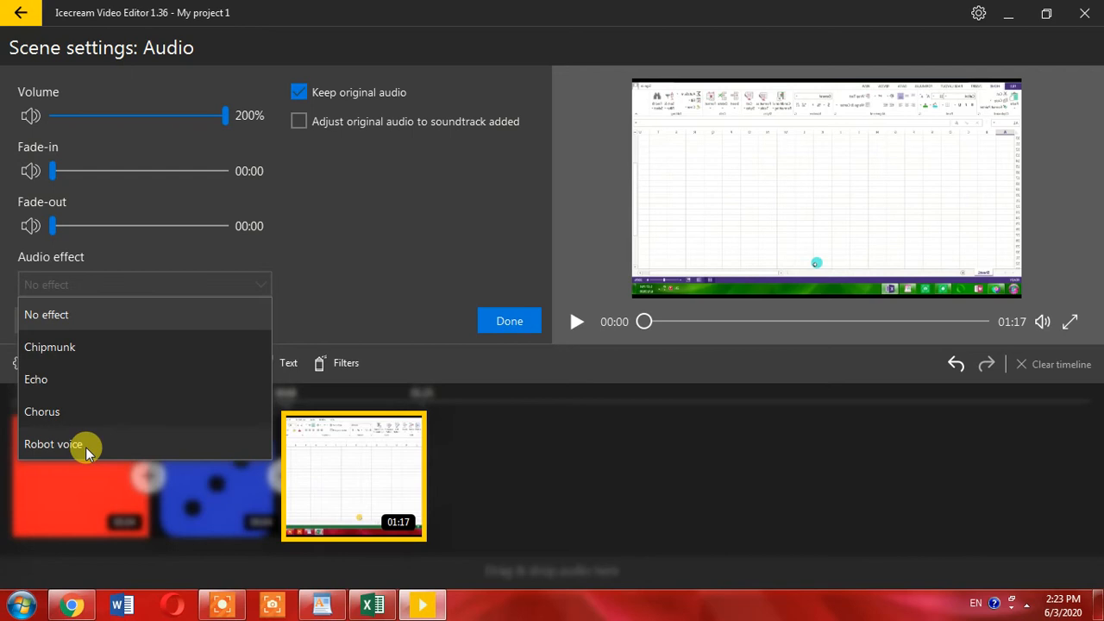
pyautogui.click(262, 284)
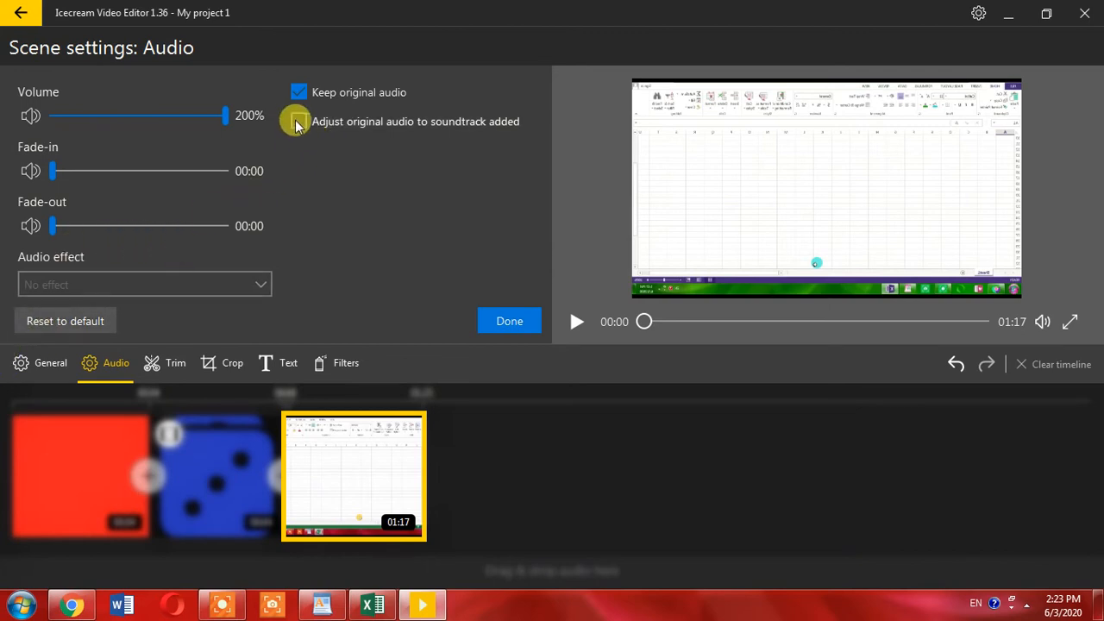
pyautogui.click(509, 324)
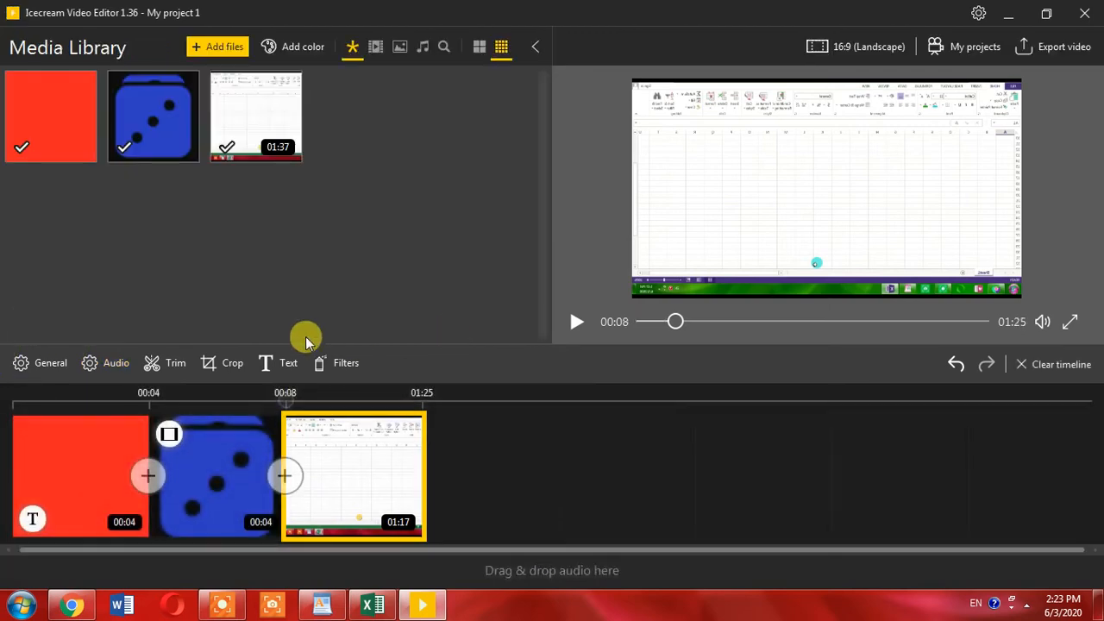
# Trim the spreadsheet video clip to start at 00:16 and end at 01:28.
pyautogui.click(176, 365)
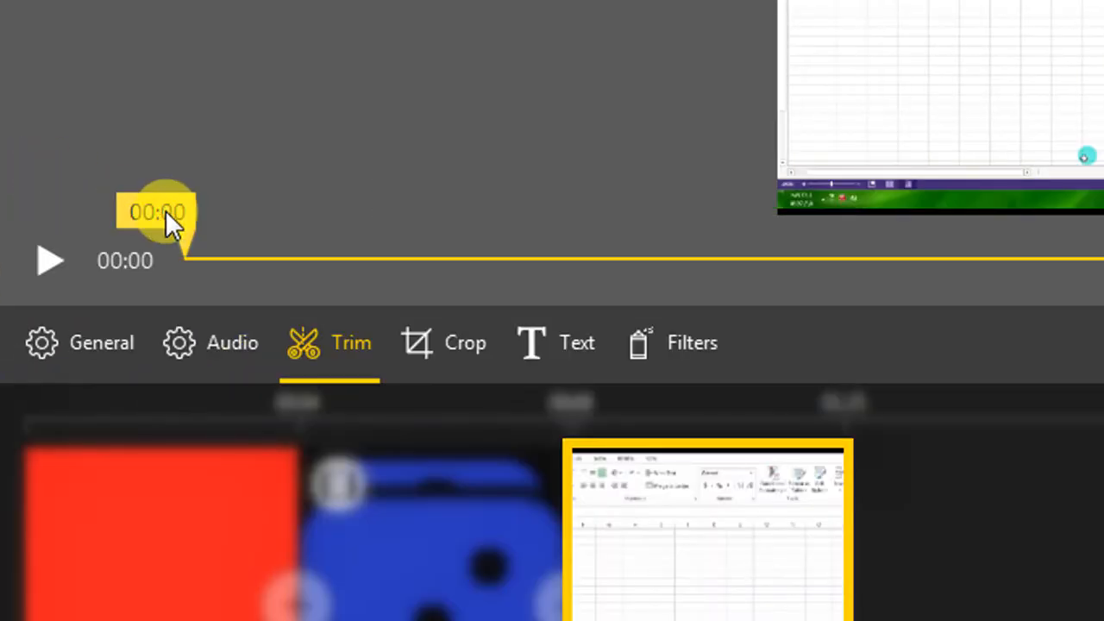
pyautogui.moveTo(165, 211); pyautogui.dragTo(475, 258)
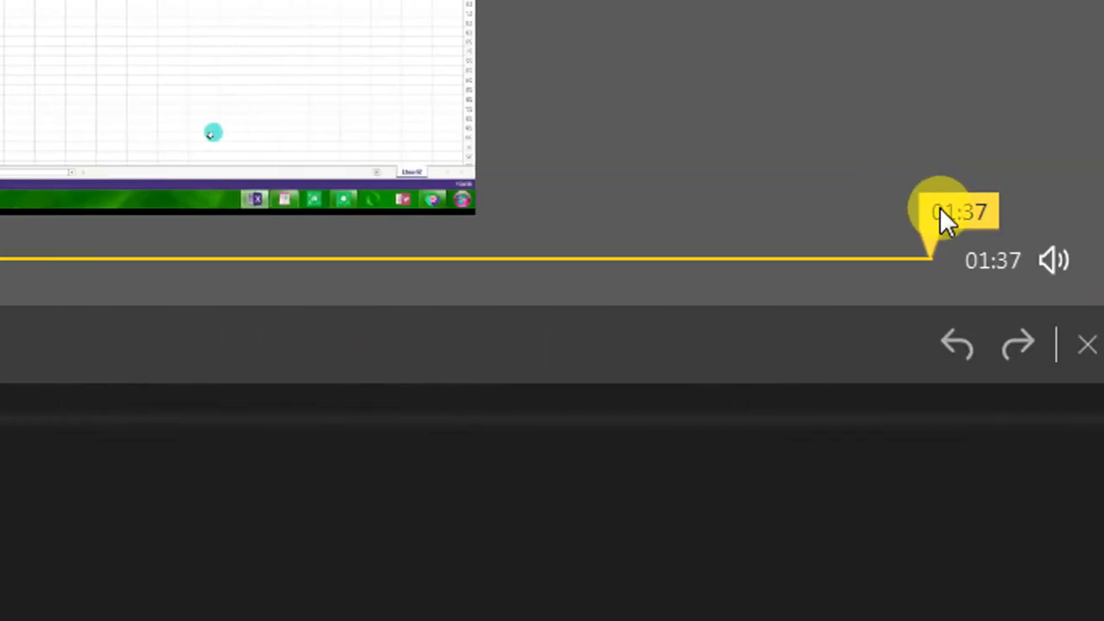
pyautogui.moveTo(938, 209); pyautogui.dragTo(782, 229)
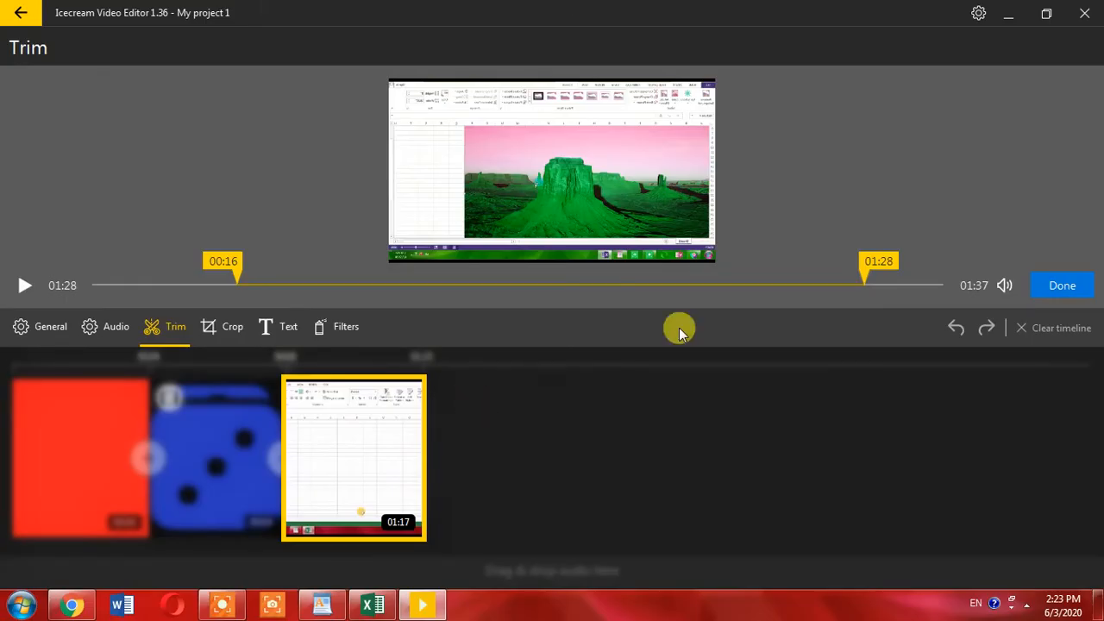
pyautogui.click(1061, 286)
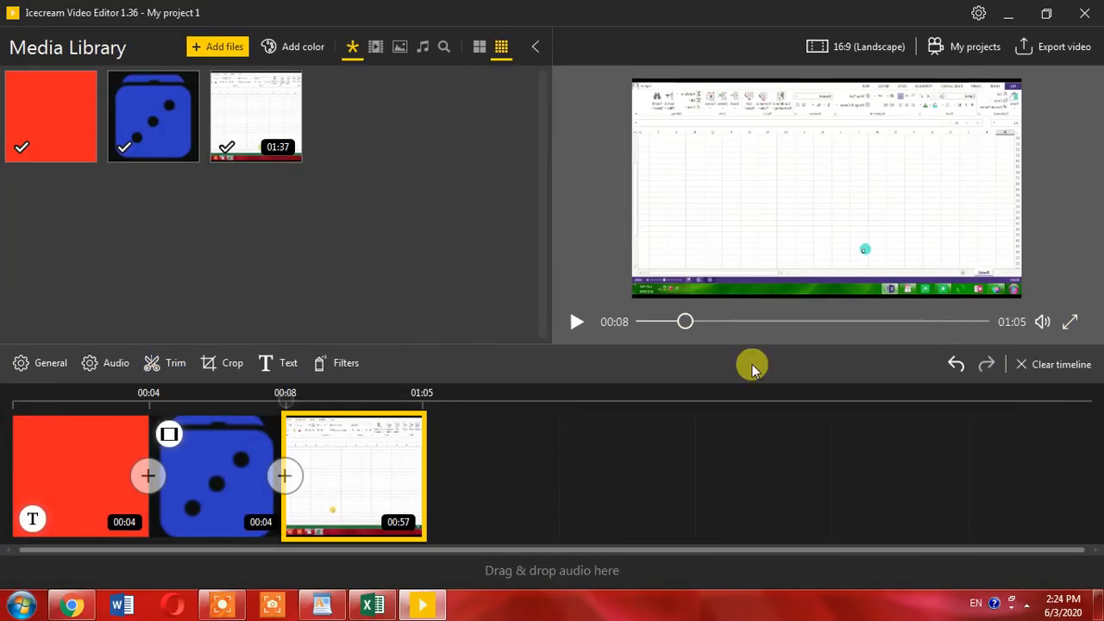
# Crop the spreadsheet video clip to about the central four fifths of its frame, keeping the project aspect ratio.
pyautogui.click(218, 367)
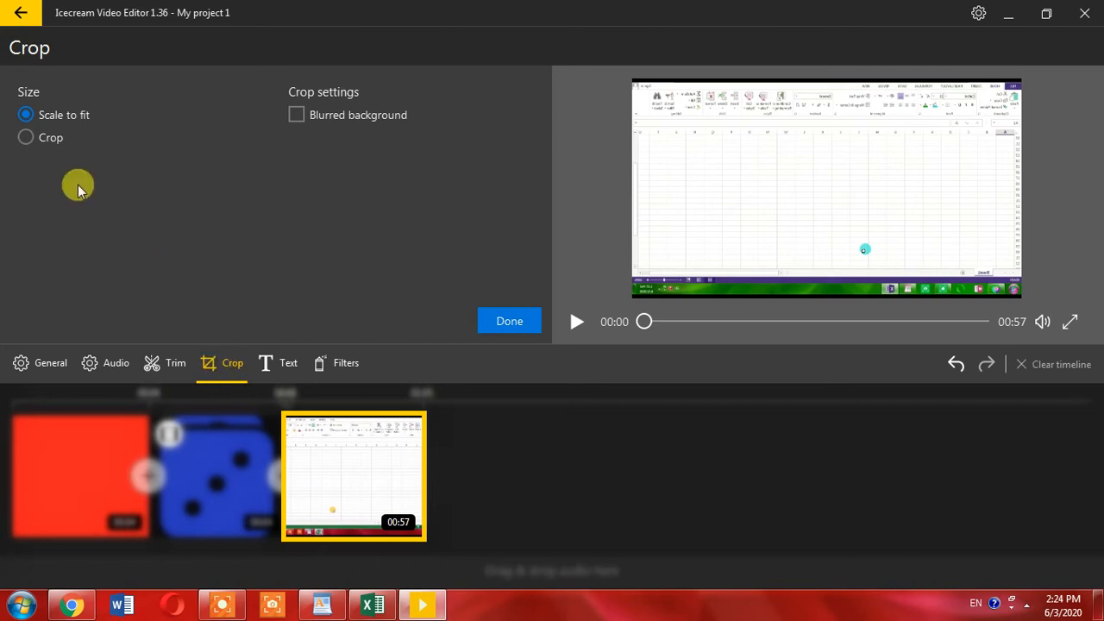
pyautogui.click(24, 141)
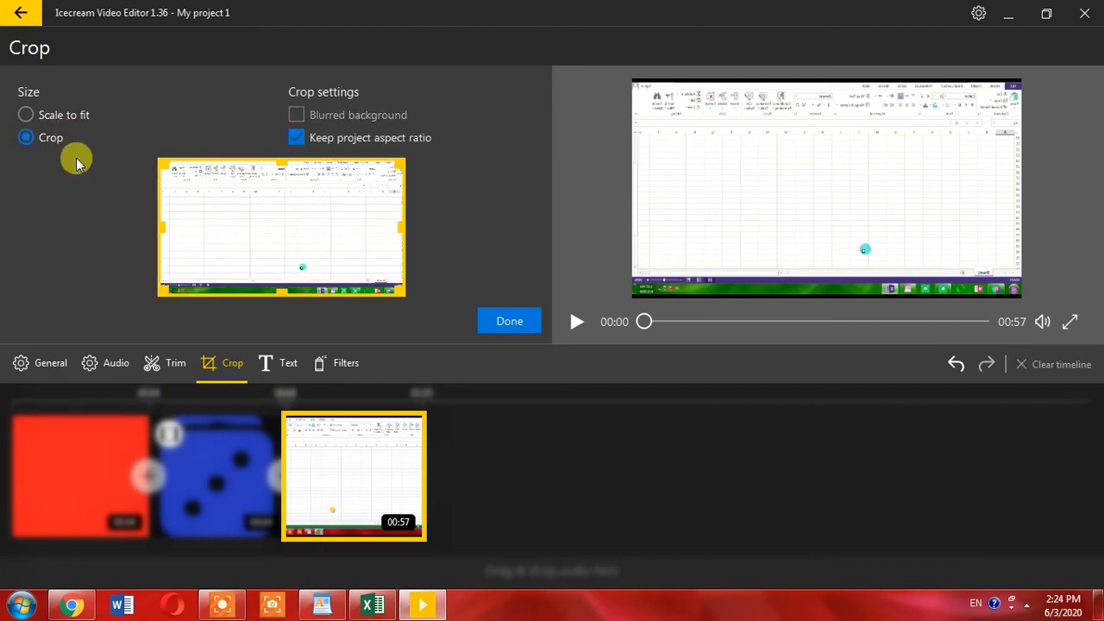
pyautogui.click(25, 112)
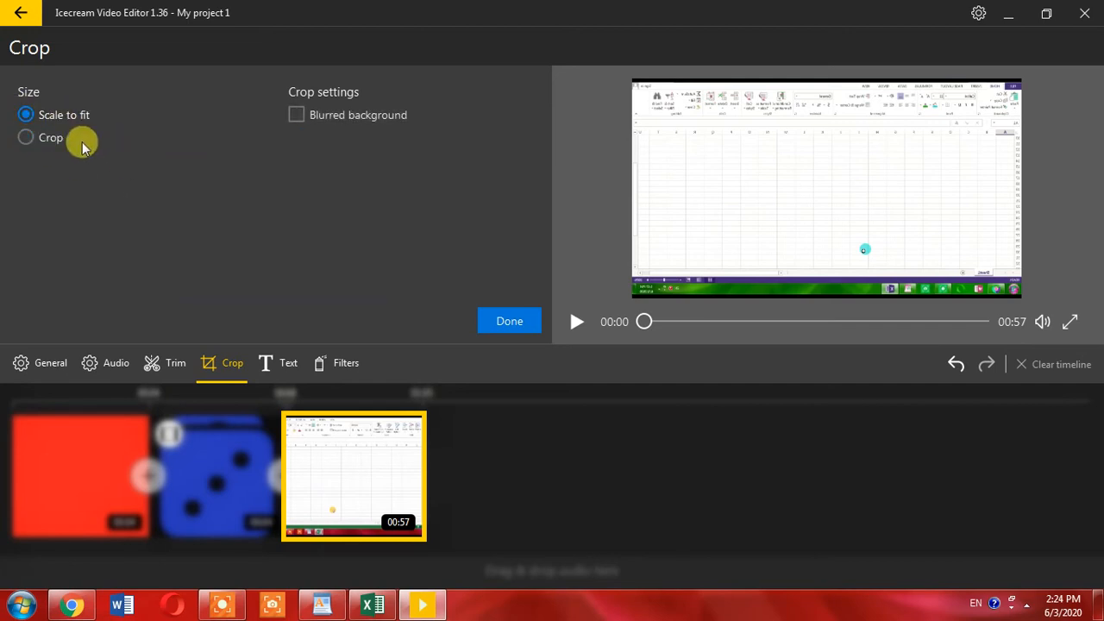
pyautogui.click(26, 138)
pyautogui.moveTo(160, 229); pyautogui.dragTo(179, 225)
pyautogui.moveTo(392, 248); pyautogui.dragTo(380, 229)
pyautogui.moveTo(288, 177); pyautogui.dragTo(283, 172)
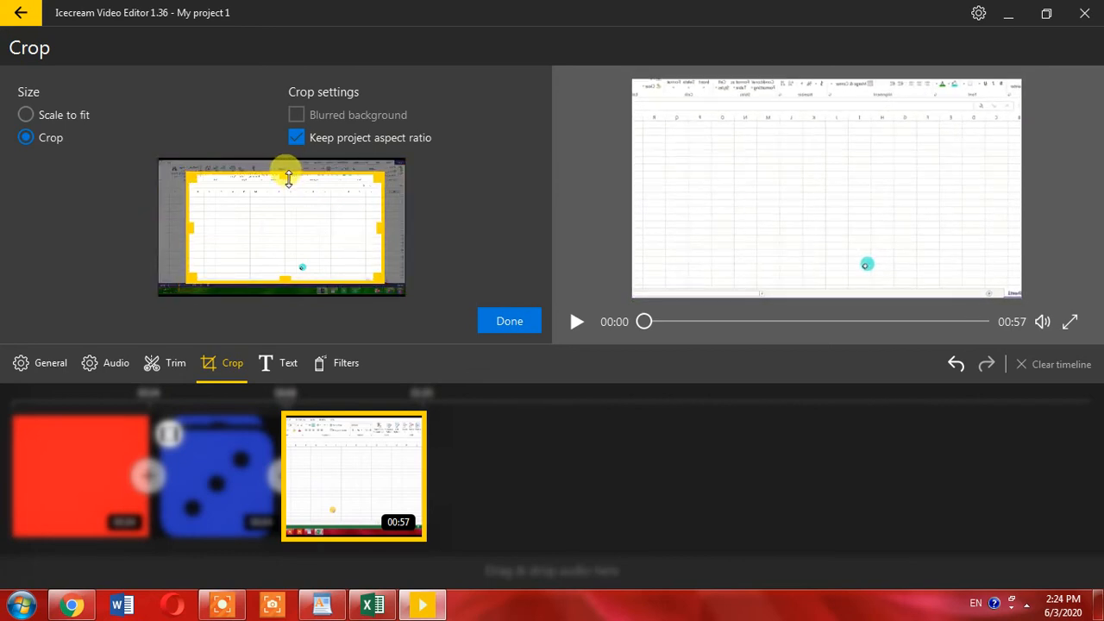
pyautogui.click(518, 320)
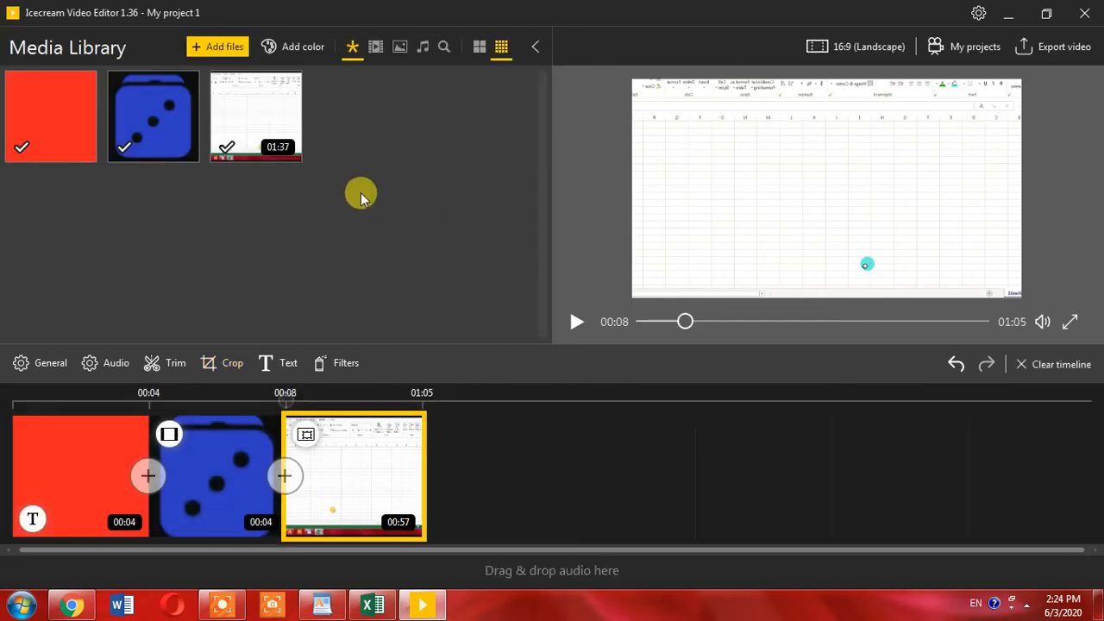
pyautogui.click(224, 366)
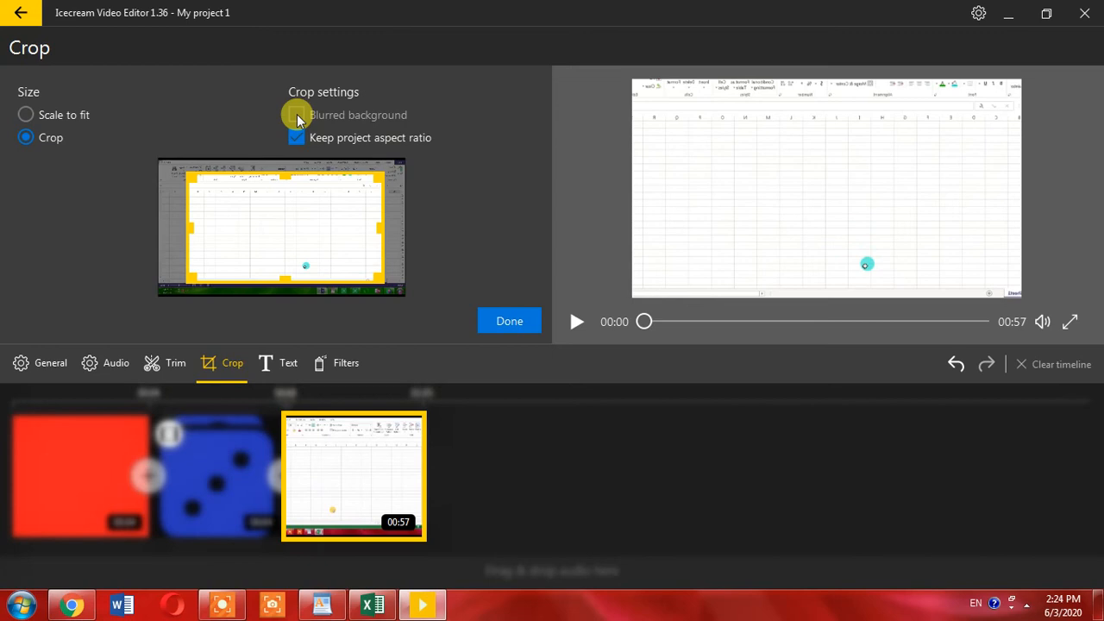
pyautogui.click(510, 322)
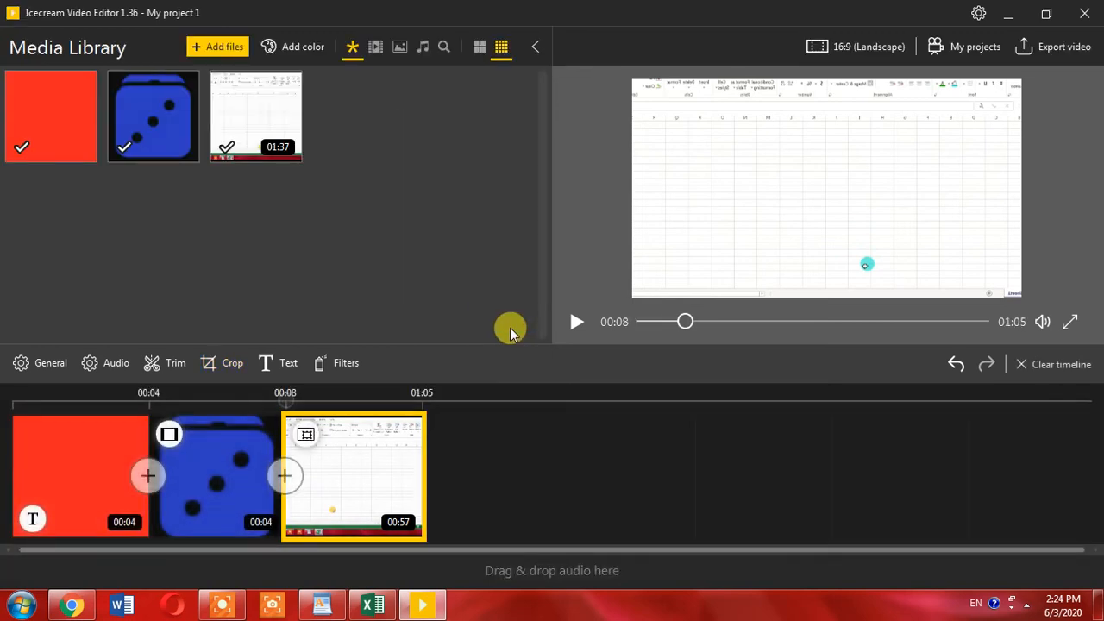
# Add the text "randon" to the spreadsheet video clip.
pyautogui.click(281, 366)
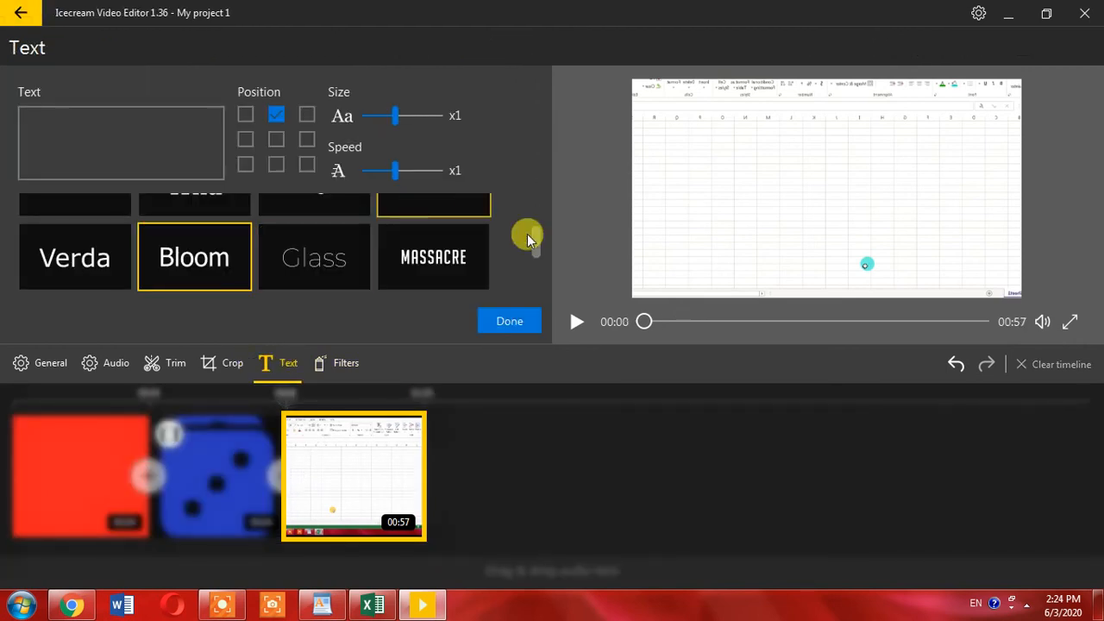
pyautogui.scroll(3, 527, 234)
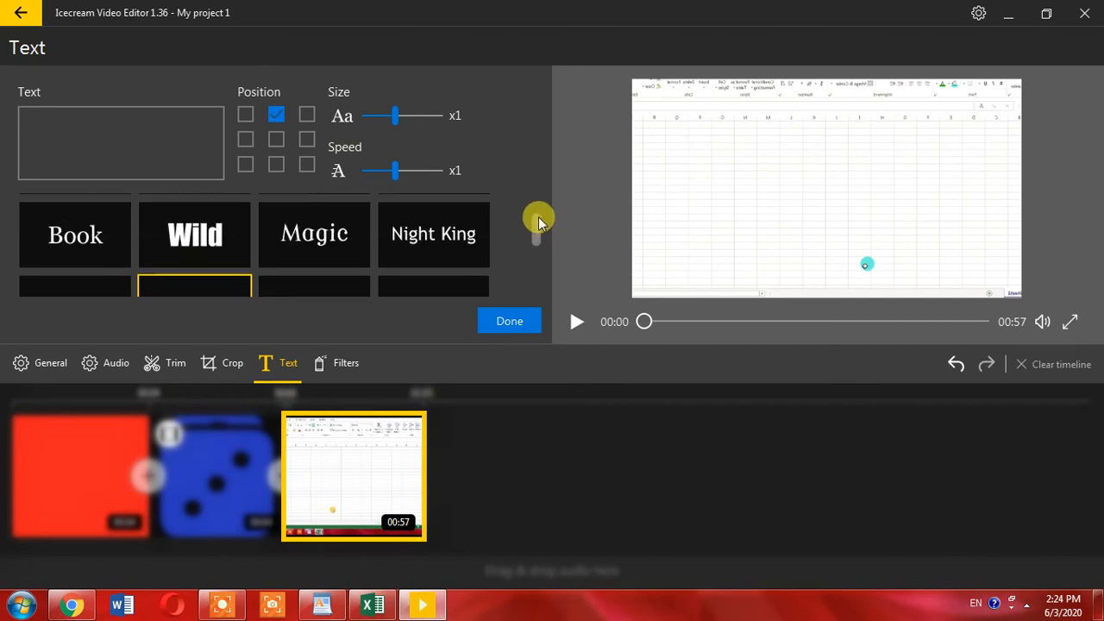
pyautogui.click(134, 151)
pyautogui.write('randi')
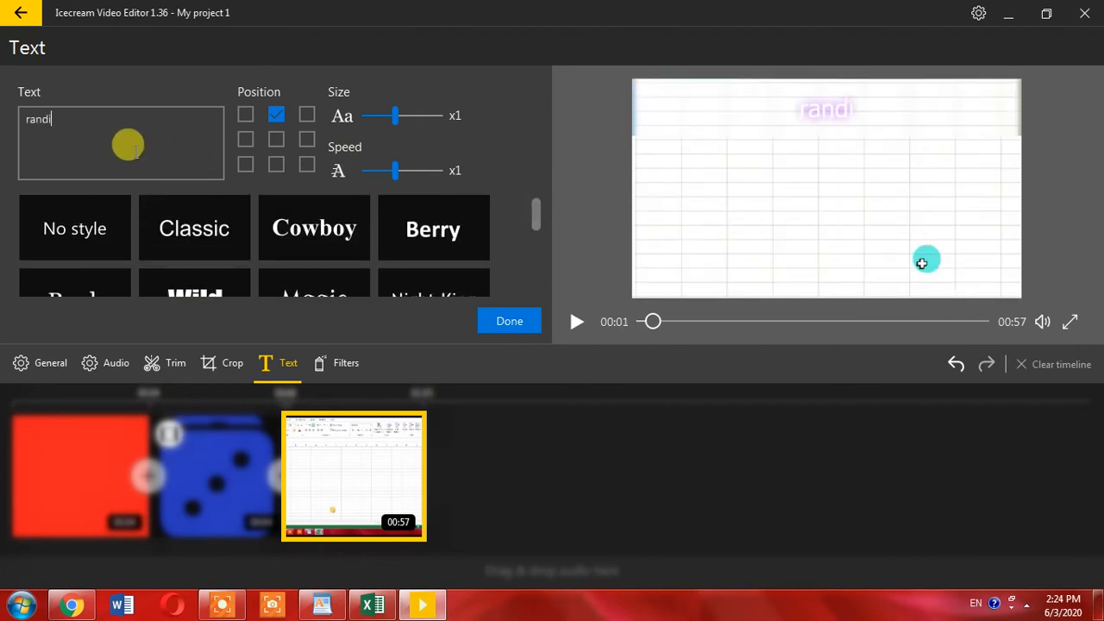
pyautogui.press('BackSpace')
pyautogui.write('on')
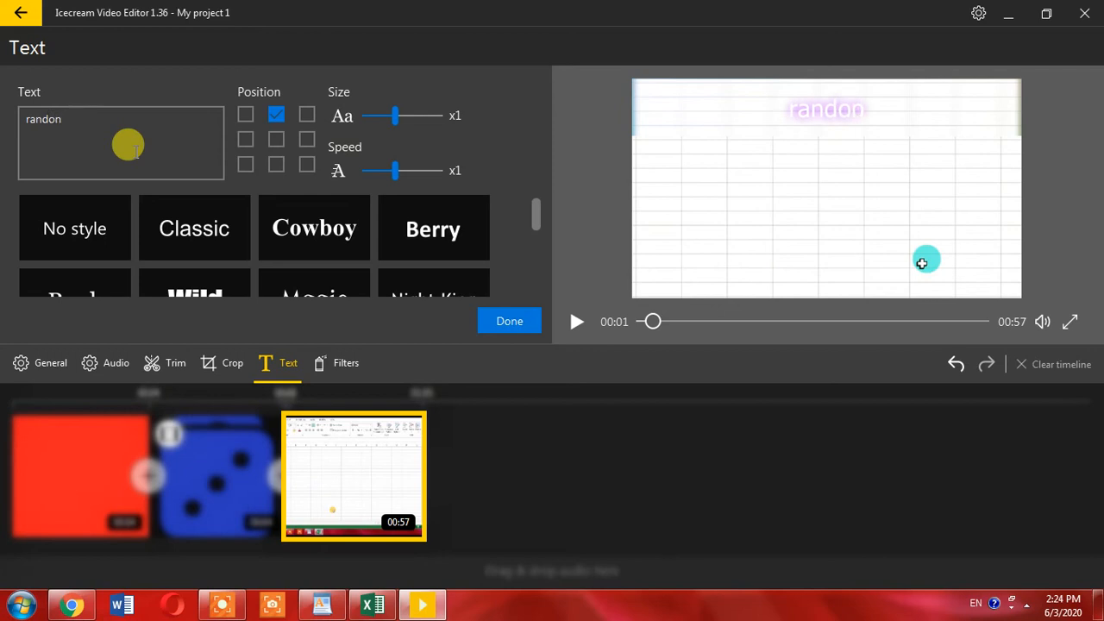
# Try the Cowboy, Wild, Bloom and Glass styles on the "randon" text.
pyautogui.click(321, 227)
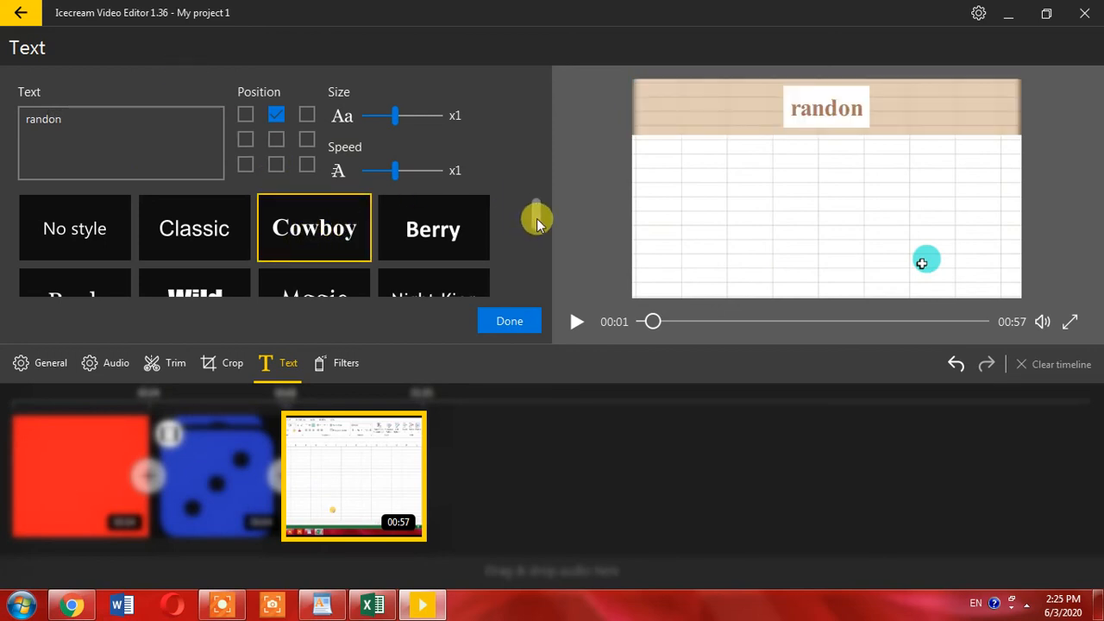
pyautogui.moveTo(535, 216); pyautogui.dragTo(534, 222)
pyautogui.click(215, 264)
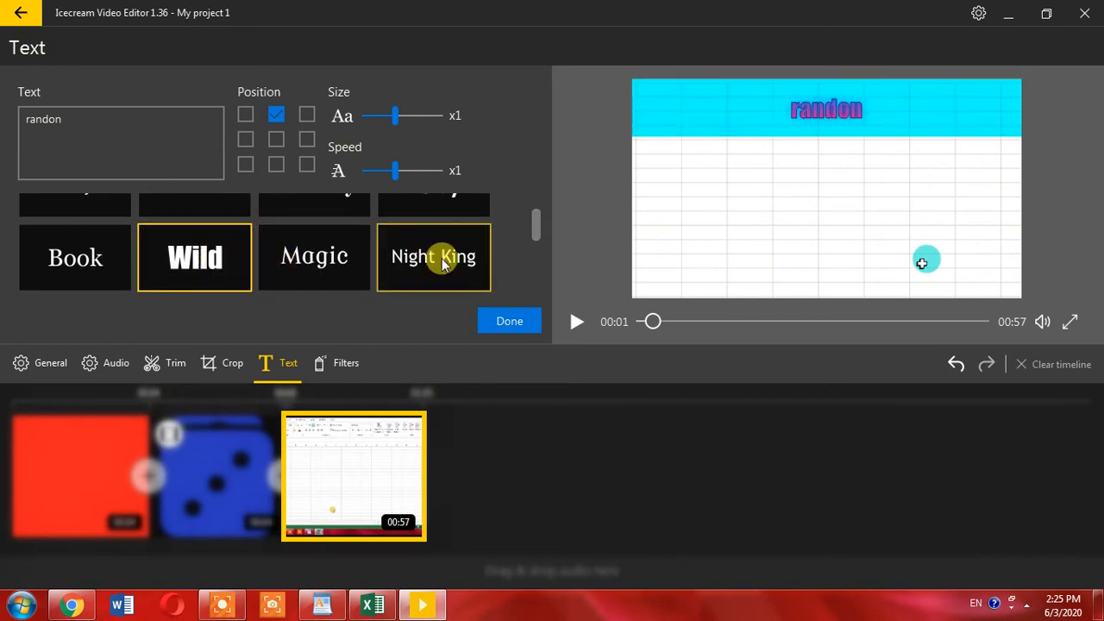
pyautogui.moveTo(539, 216); pyautogui.dragTo(538, 236)
pyautogui.click(216, 250)
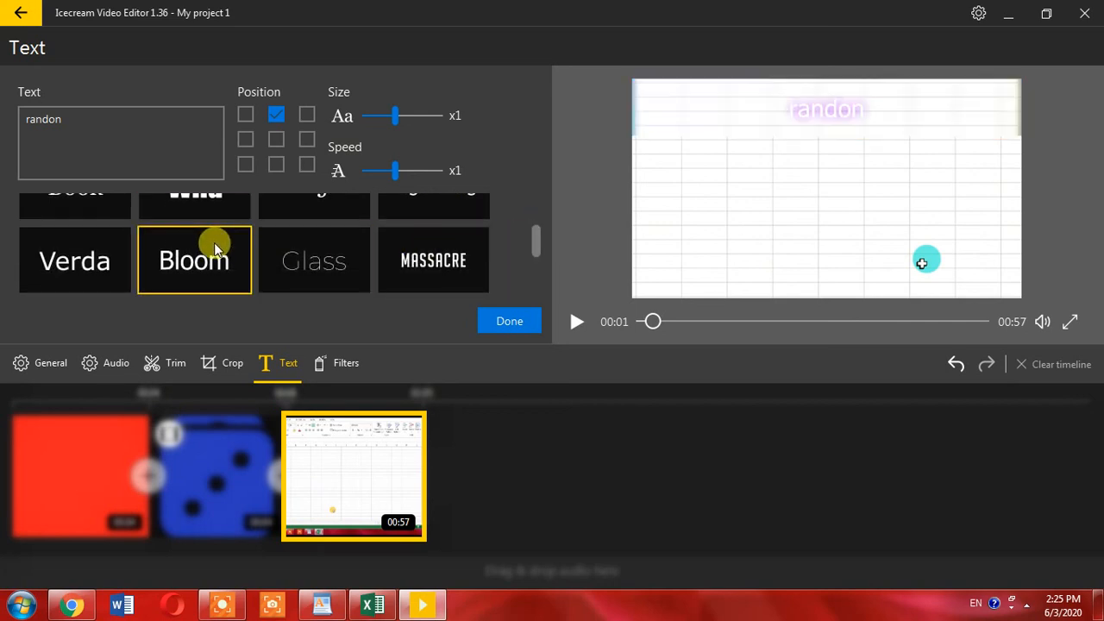
pyautogui.click(297, 245)
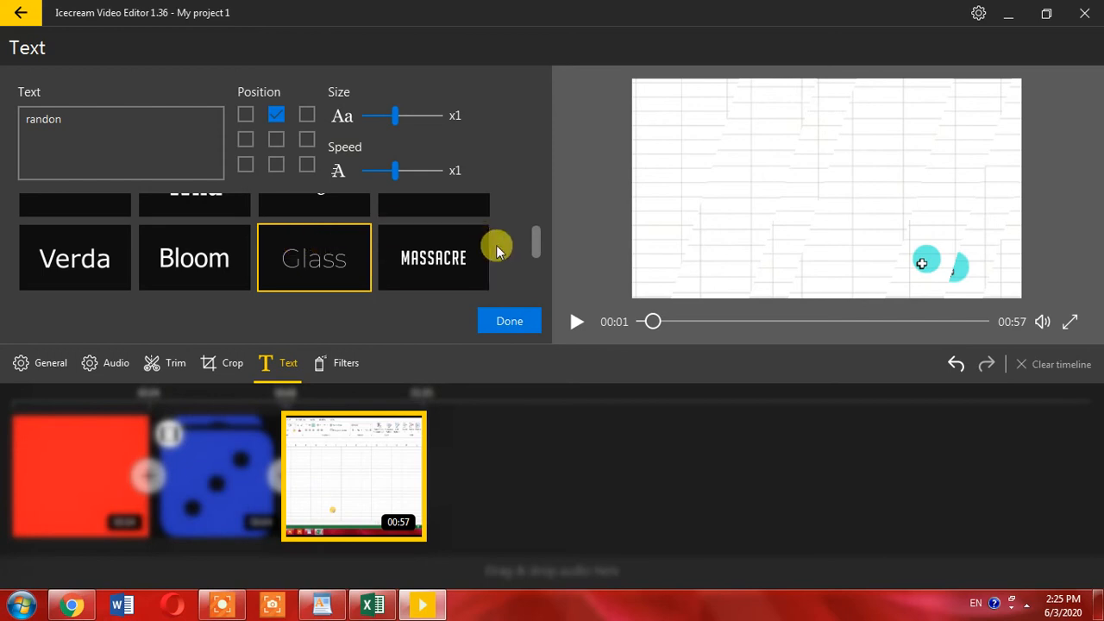
# Give the "randon" text the Wild style, position it in the centre of the frame, and apply the text settings.
pyautogui.moveTo(538, 250); pyautogui.dragTo(531, 234)
pyautogui.click(236, 231)
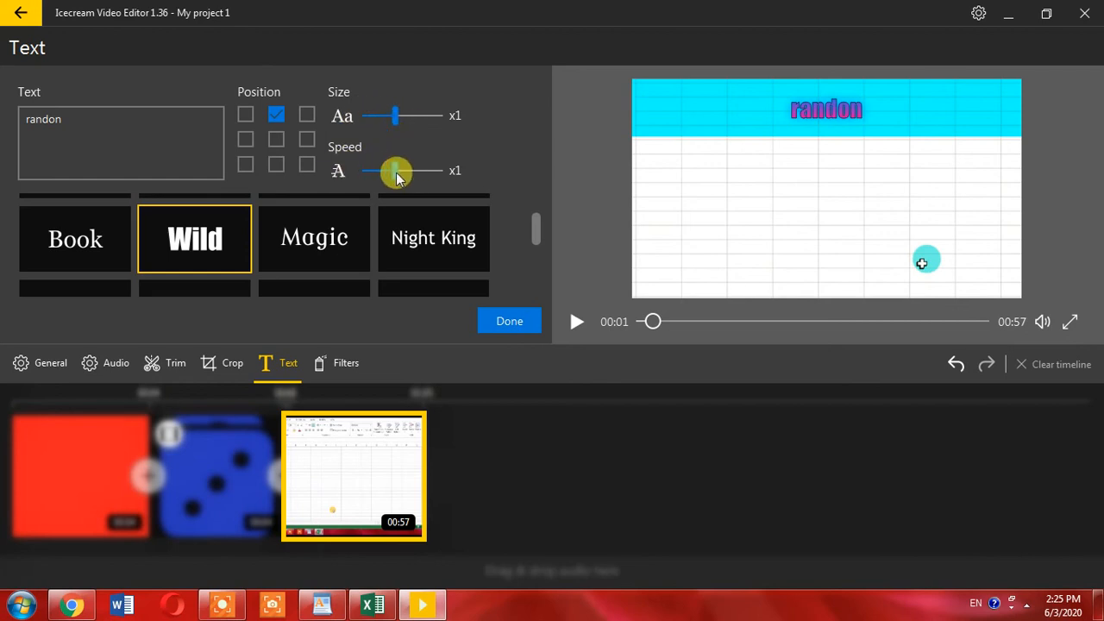
pyautogui.click(276, 139)
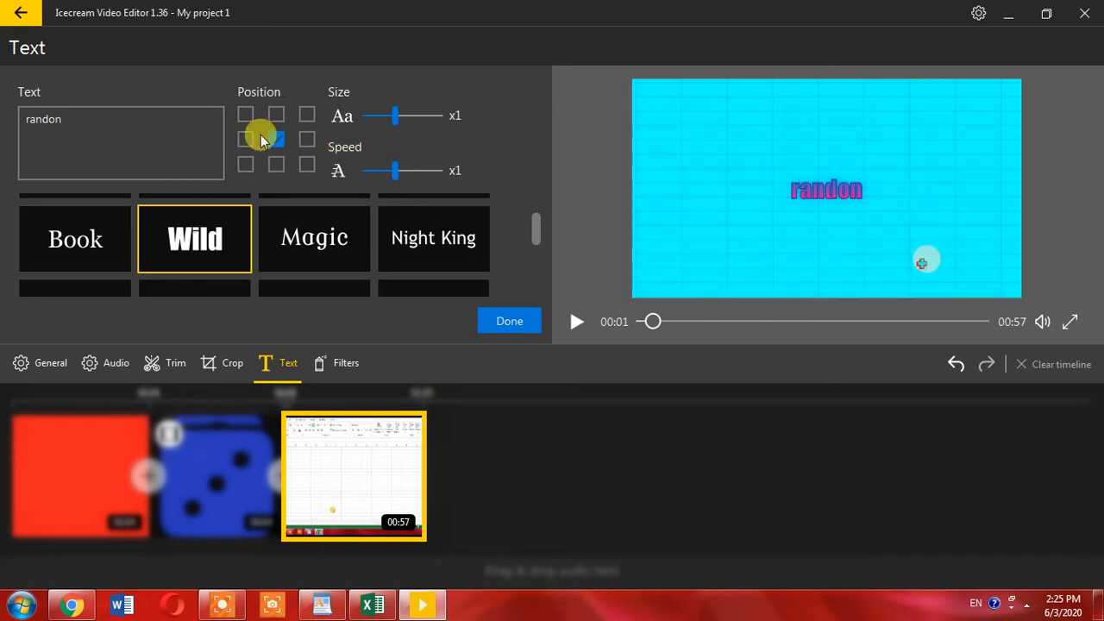
pyautogui.click(521, 321)
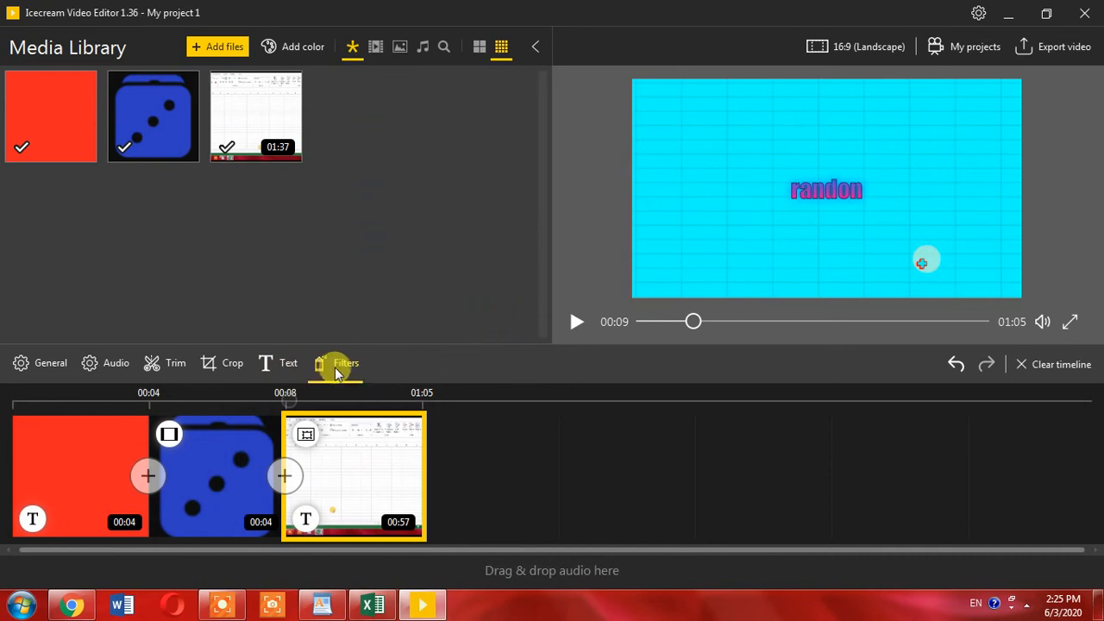
# Try the Sepia, Old Movie, Vintage and Pop art filters on the spreadsheet video clip, and apply the Split screen filter.
pyautogui.moveTo(693, 321); pyautogui.dragTo(758, 320)
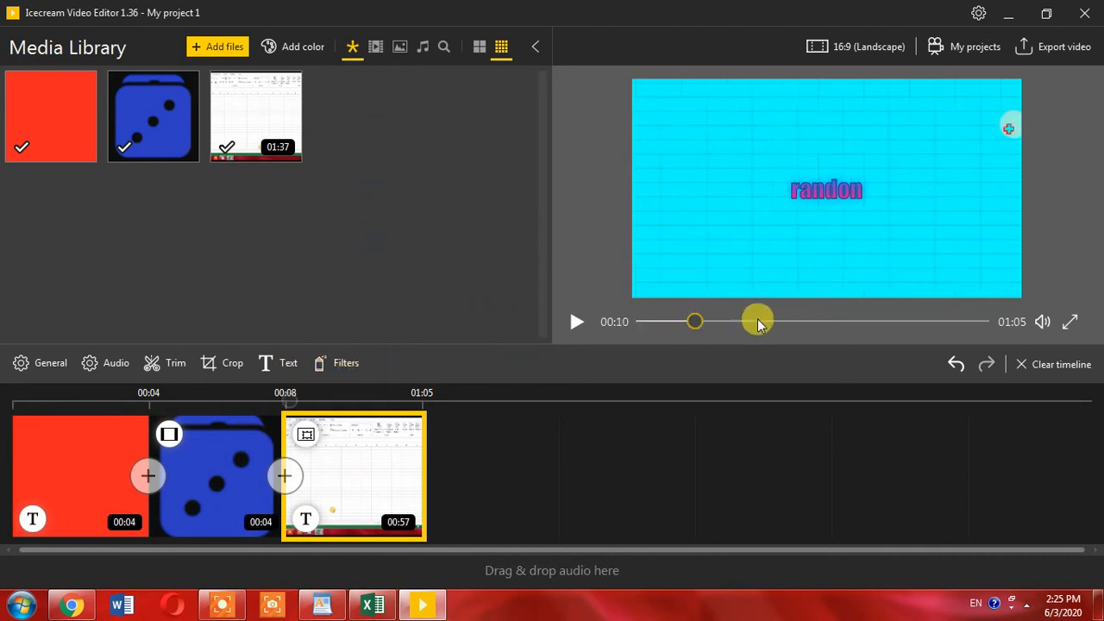
pyautogui.click(343, 367)
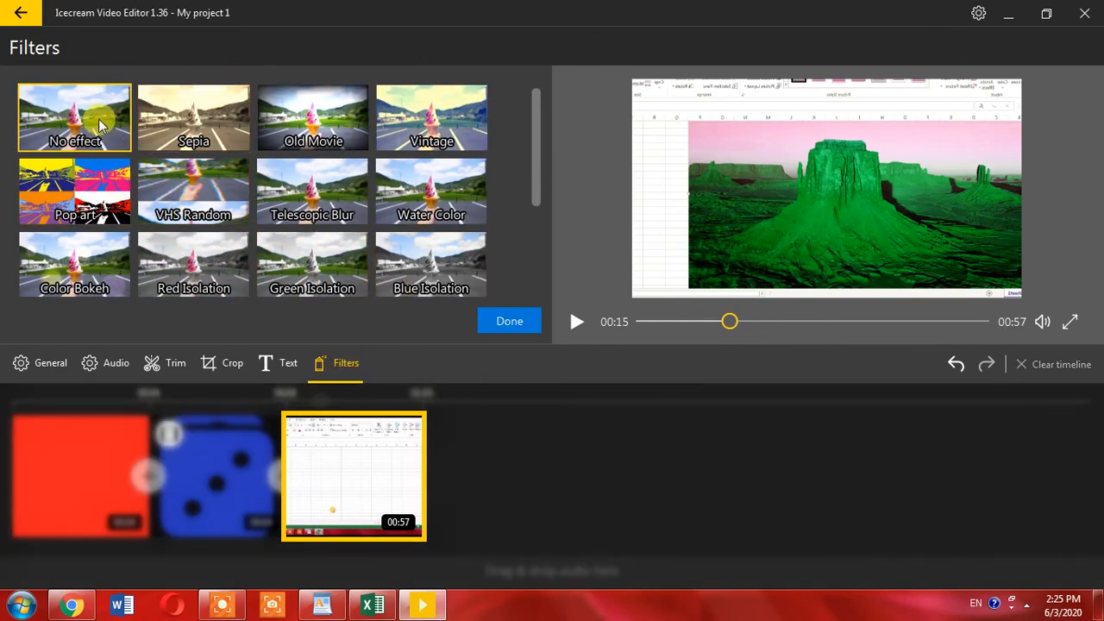
pyautogui.click(226, 136)
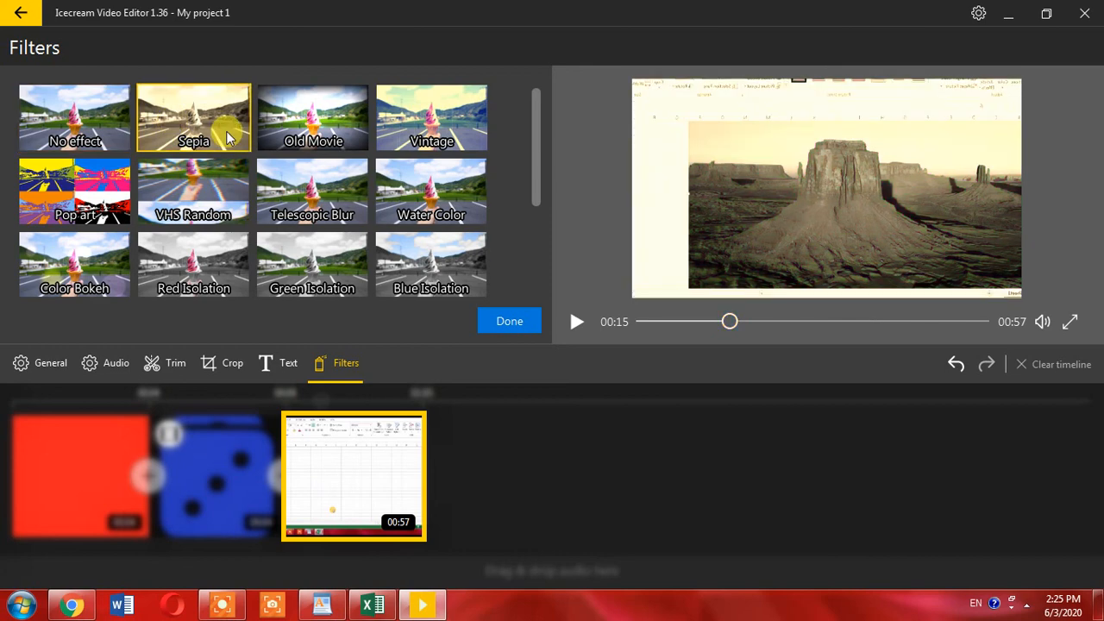
pyautogui.click(306, 121)
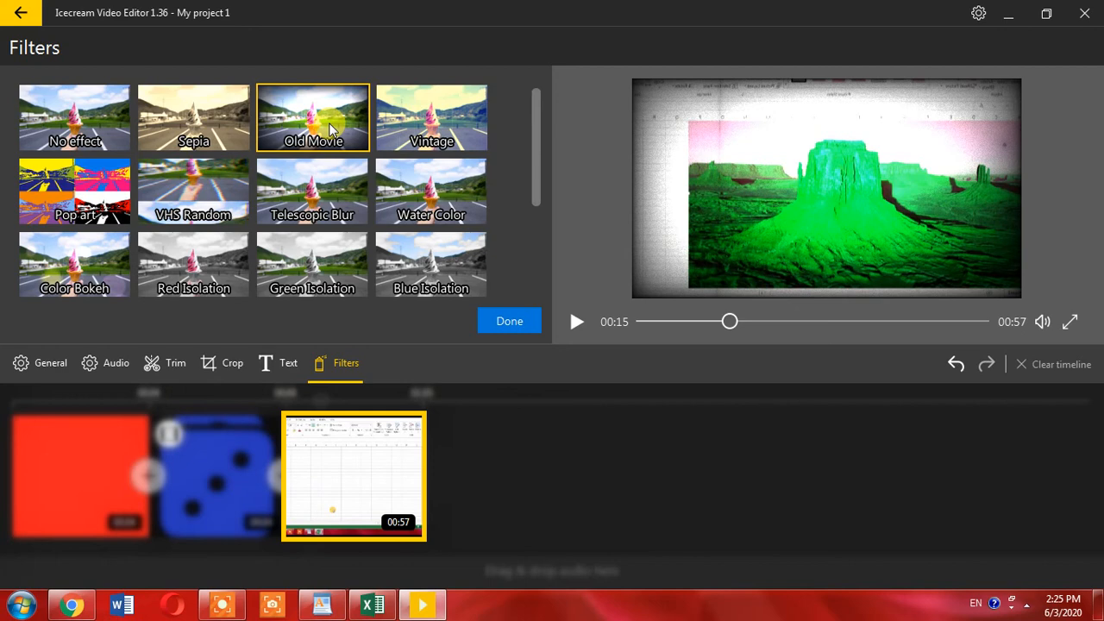
pyautogui.click(436, 116)
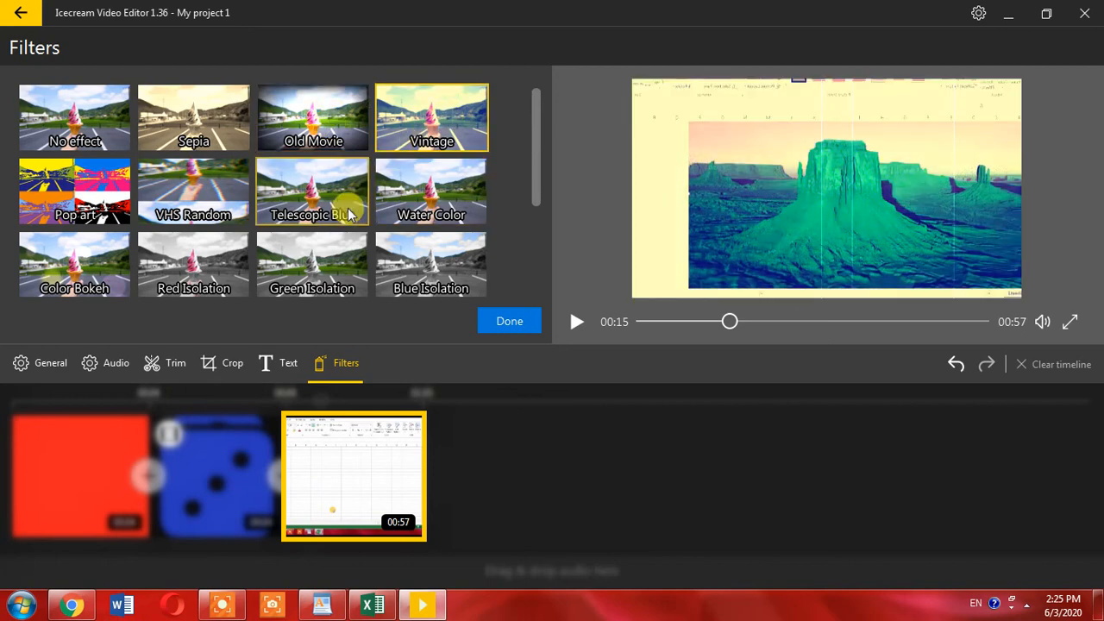
pyautogui.click(79, 209)
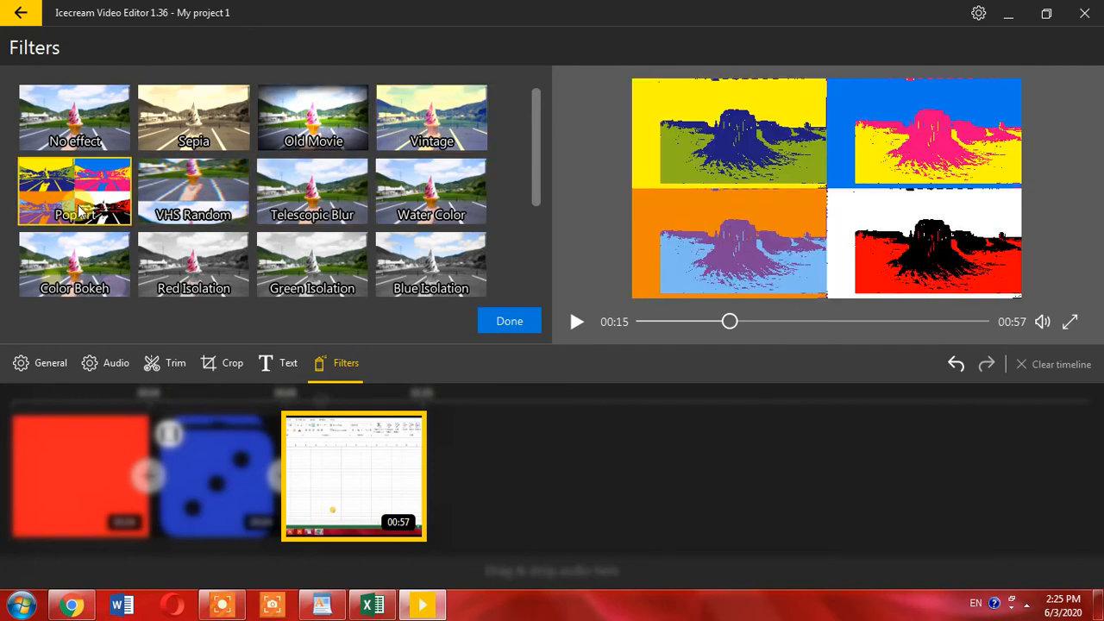
pyautogui.scroll(-2, 246, 222)
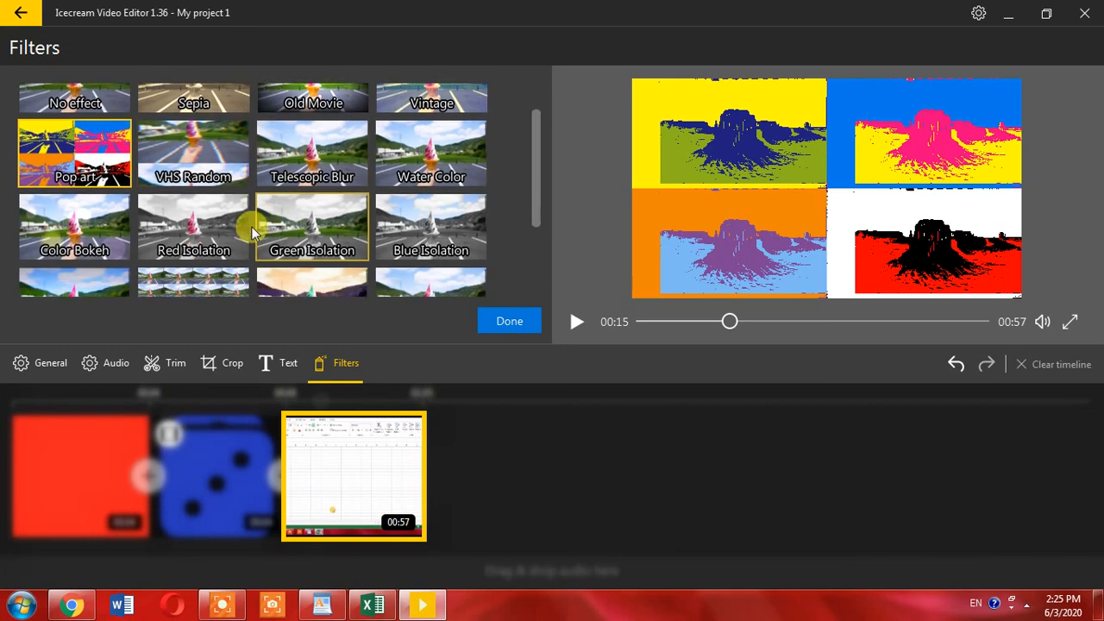
pyautogui.click(244, 231)
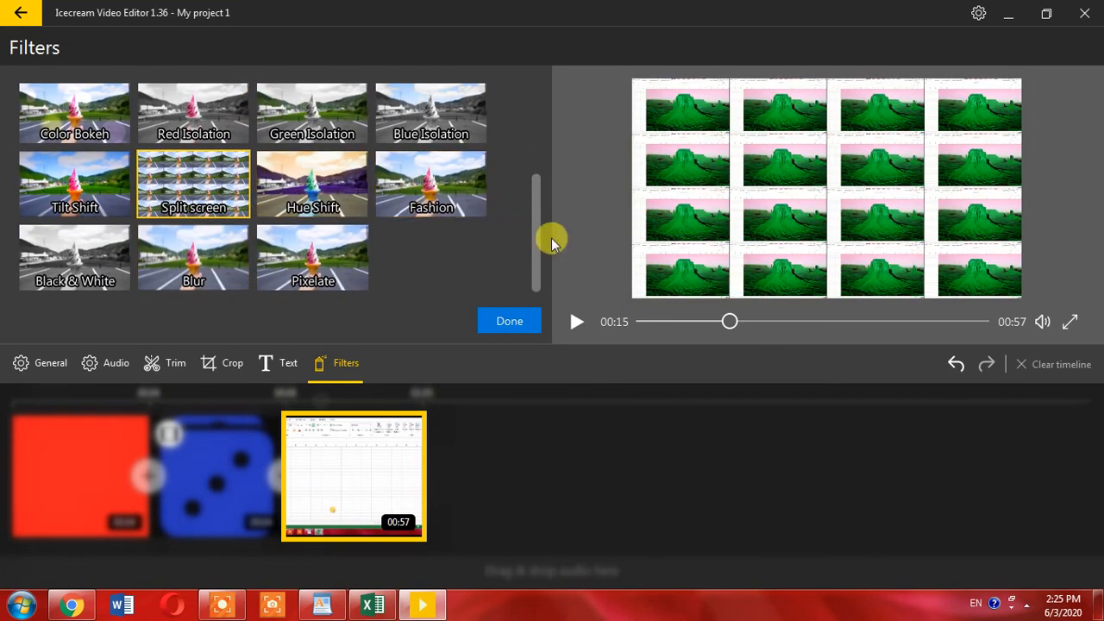
pyautogui.moveTo(532, 229); pyautogui.dragTo(549, 244)
pyautogui.click(507, 320)
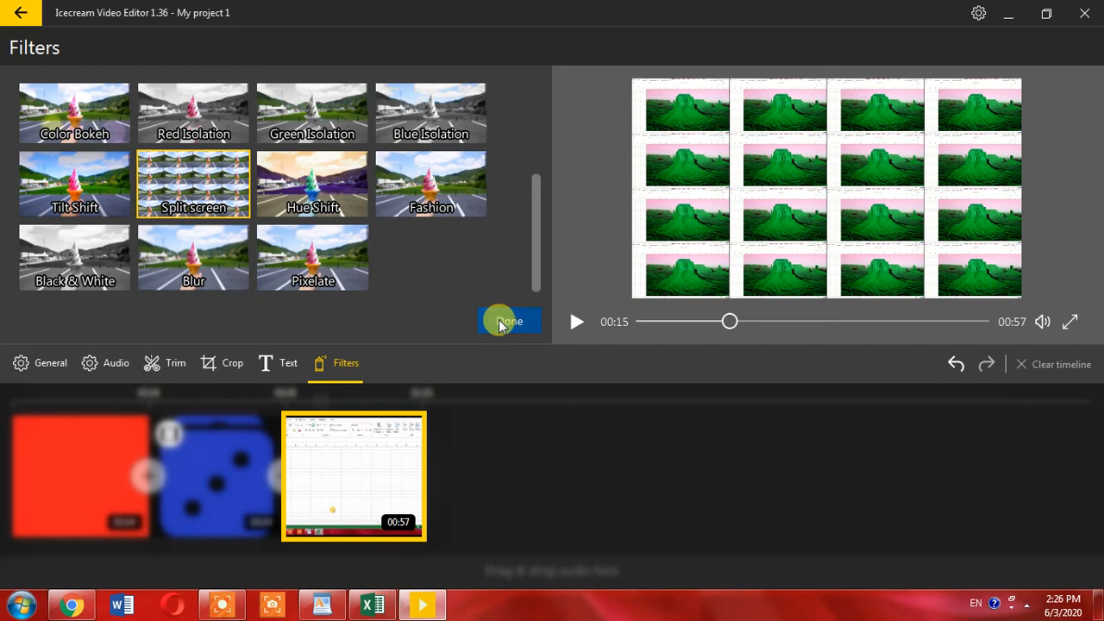
pyautogui.click(504, 321)
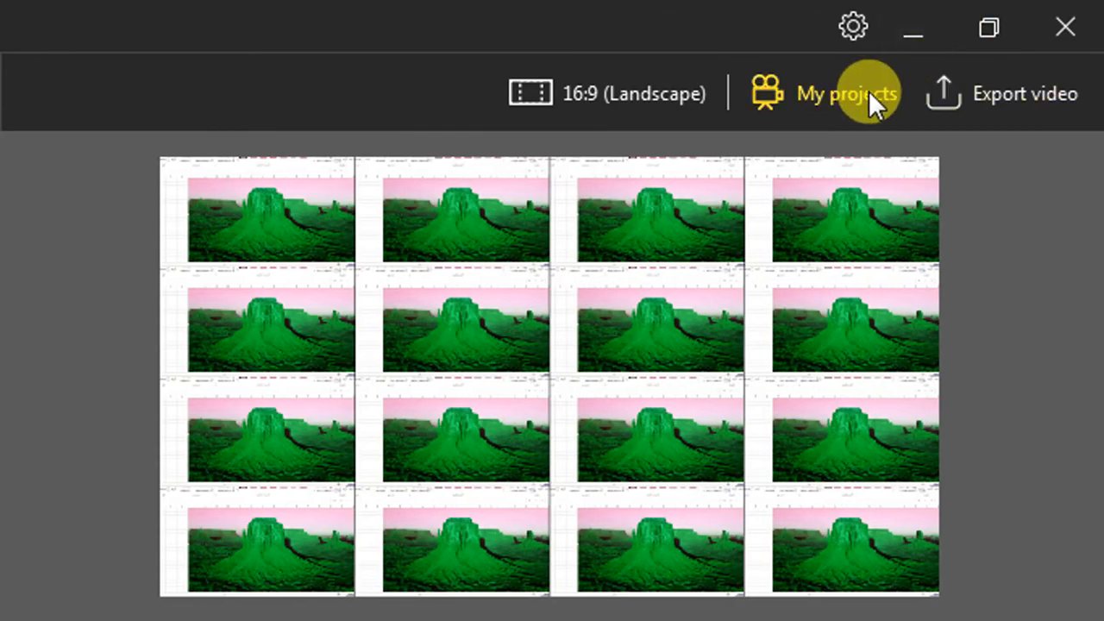
# View the list of saved projects and return to editing My project 1.
pyautogui.click(868, 93)
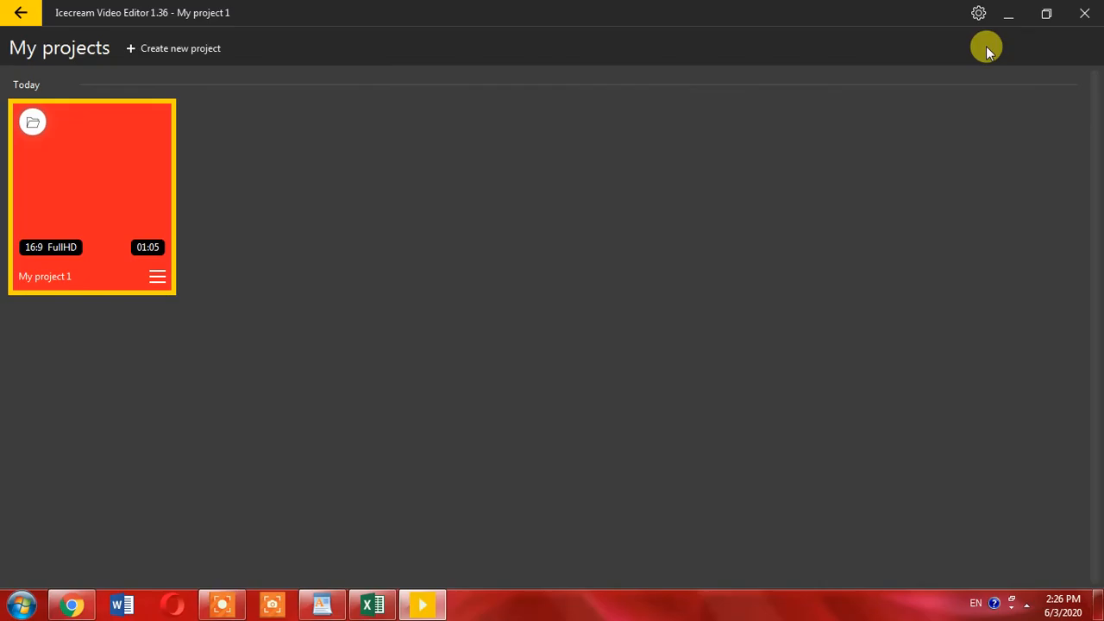
pyautogui.click(17, 13)
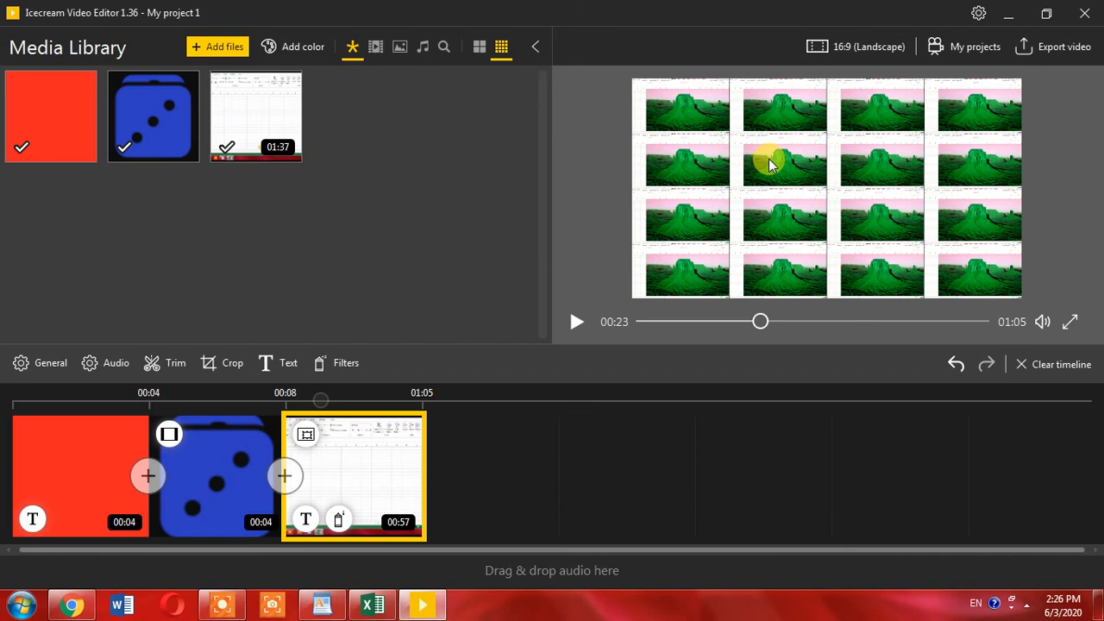
# Review the format, resolution and quality options and export the video to the Desktop as mp4, FullHD 1920x1080, Ultra quality.
pyautogui.click(1063, 50)
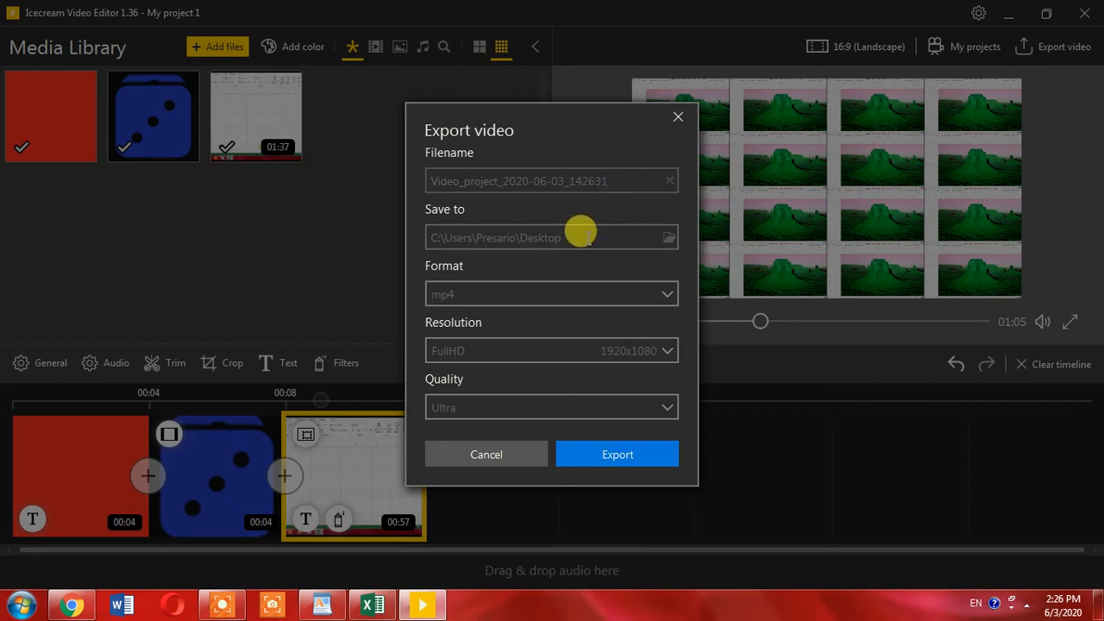
pyautogui.click(669, 298)
pyautogui.click(670, 298)
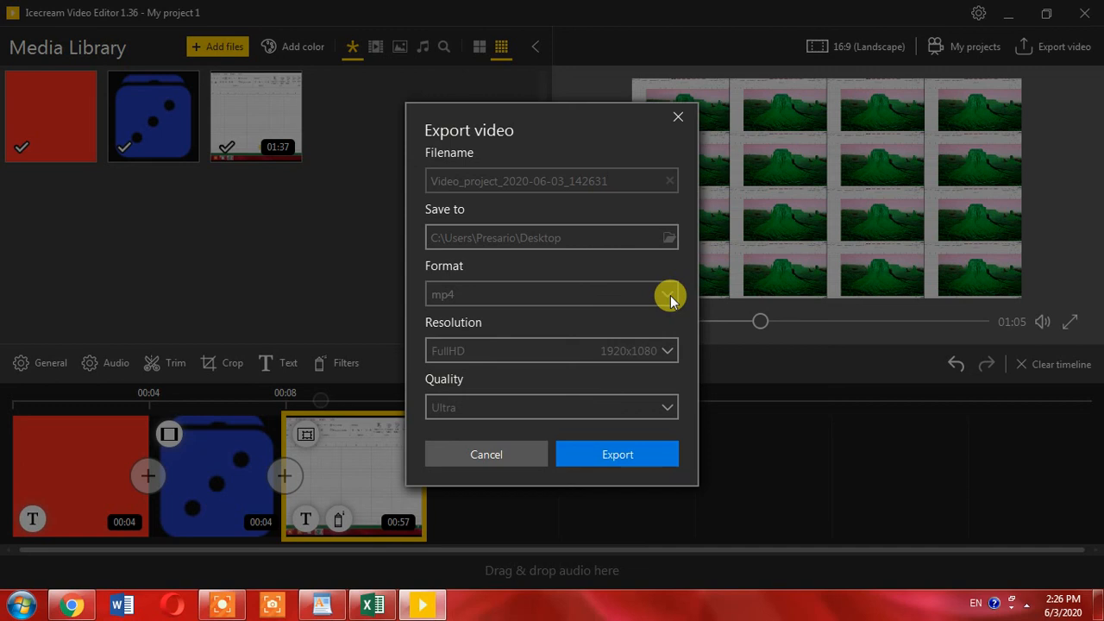
pyautogui.click(665, 345)
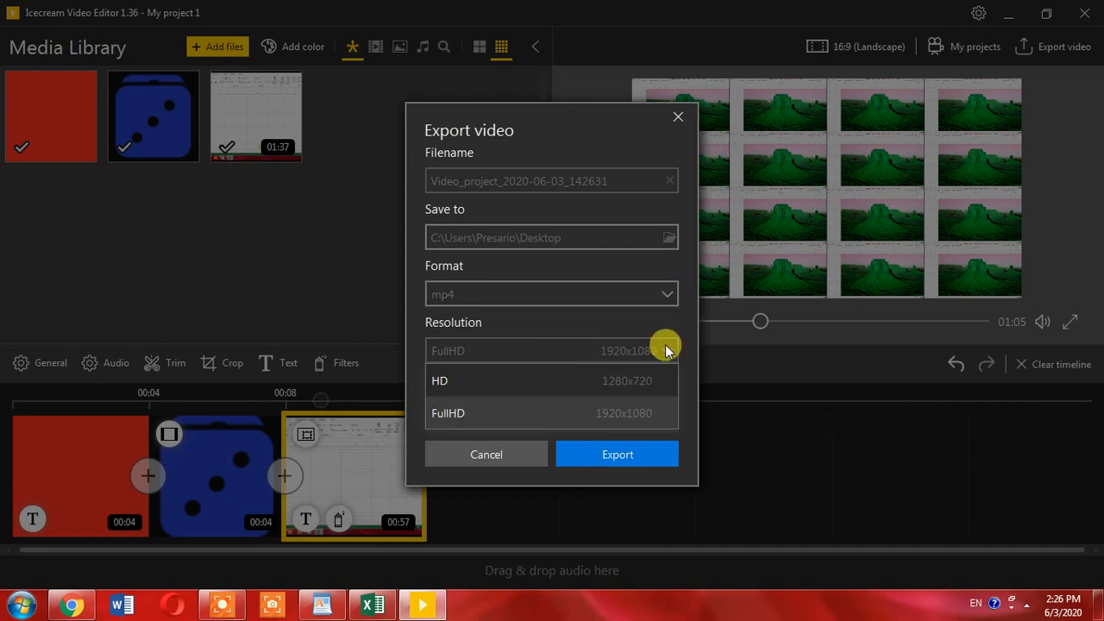
pyautogui.click(665, 346)
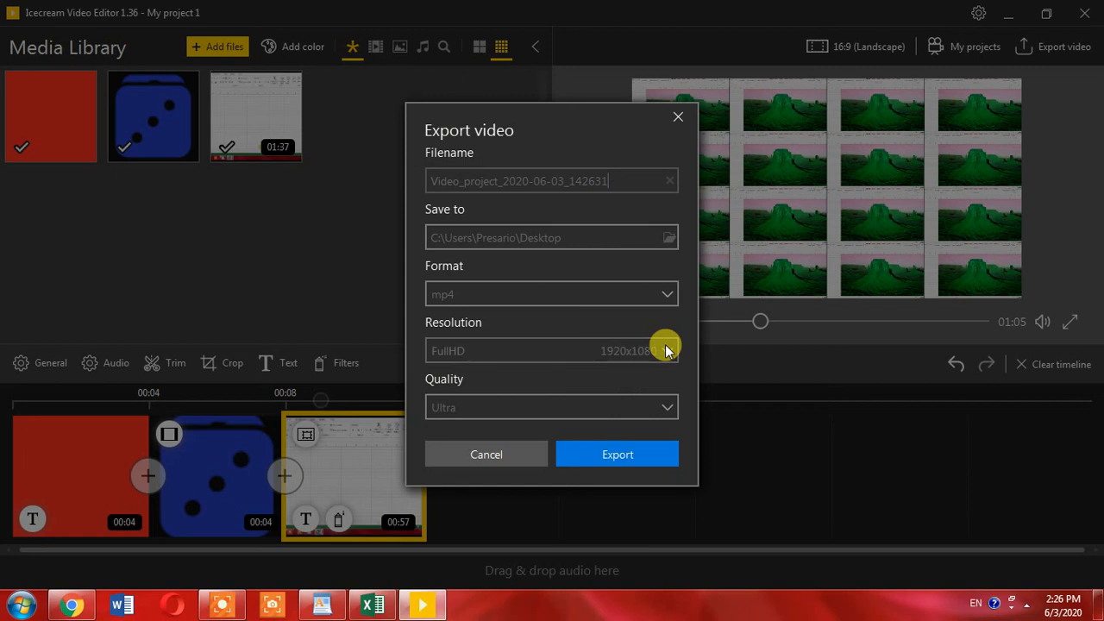
pyautogui.click(666, 408)
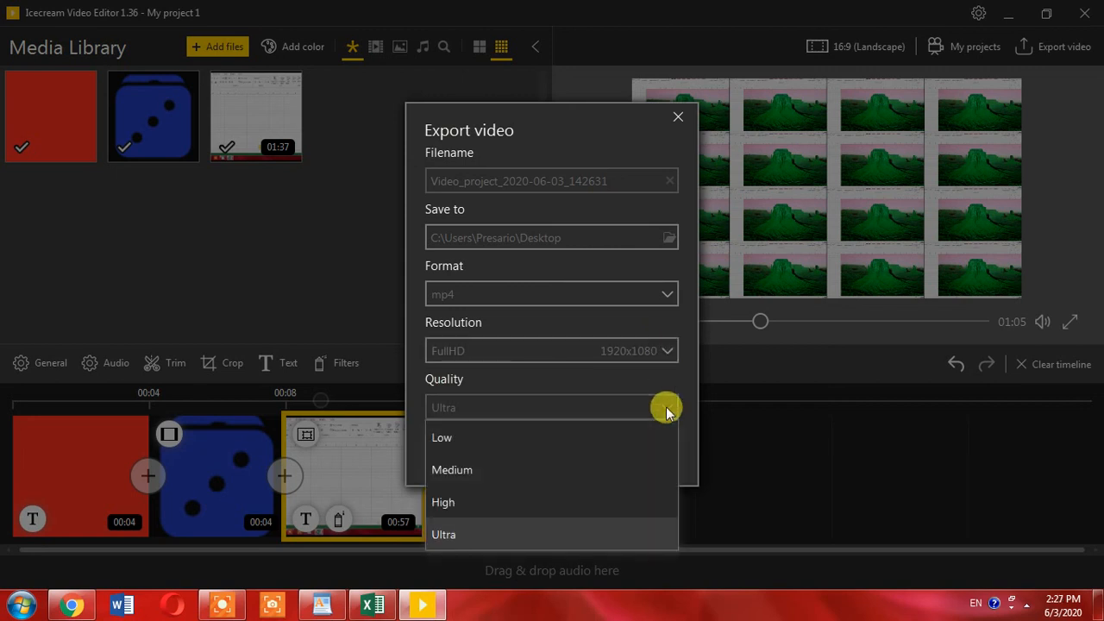
pyautogui.click(666, 406)
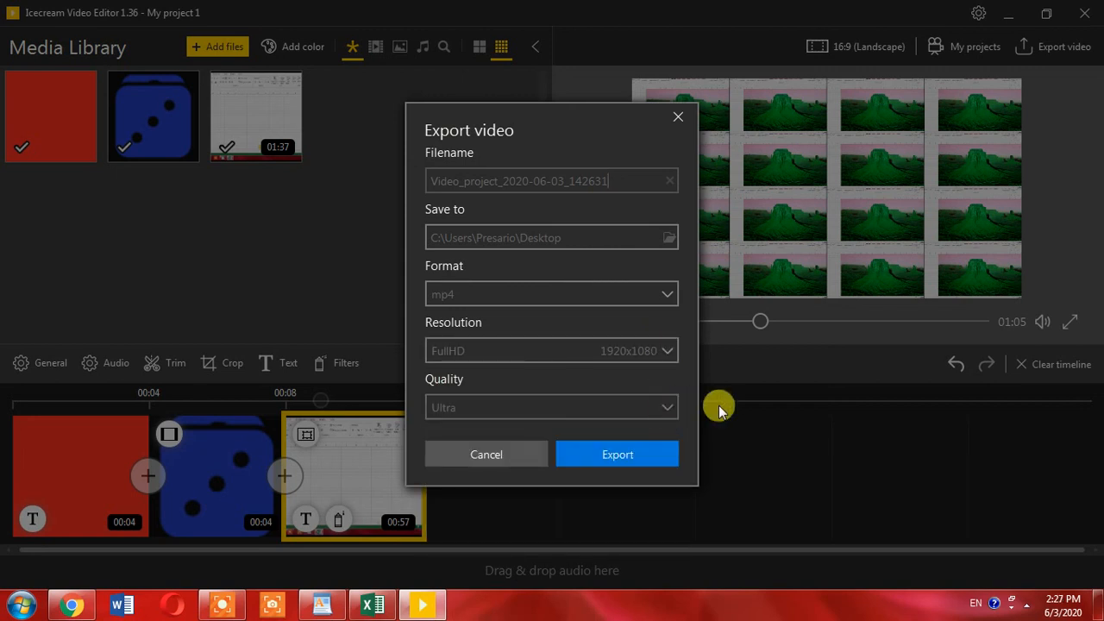
pyautogui.click(649, 453)
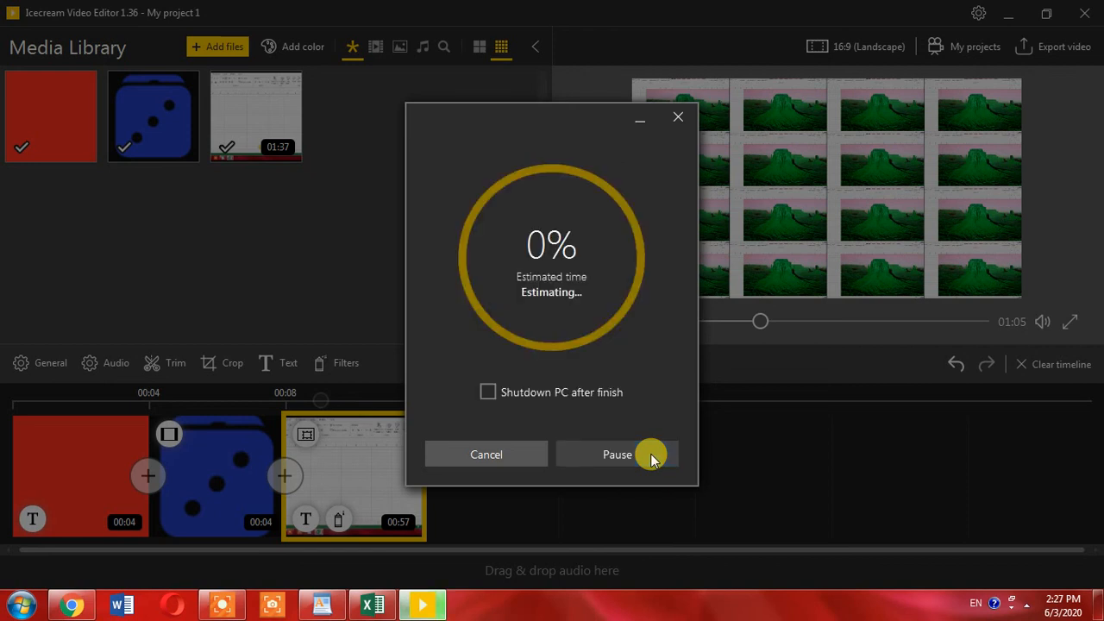